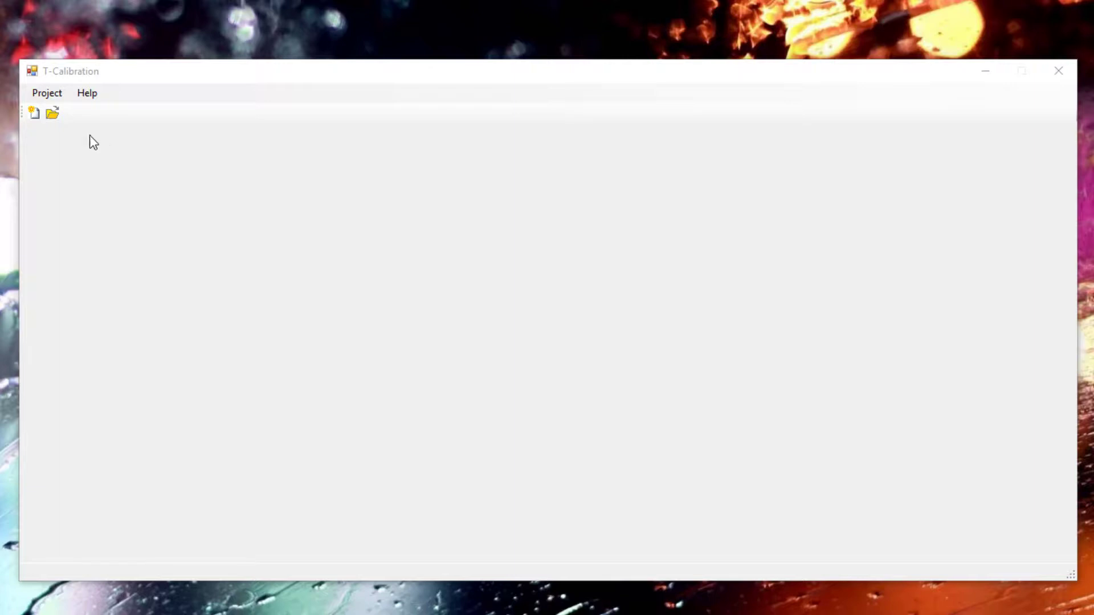
left_click(39, 98)
left_click(41, 96)
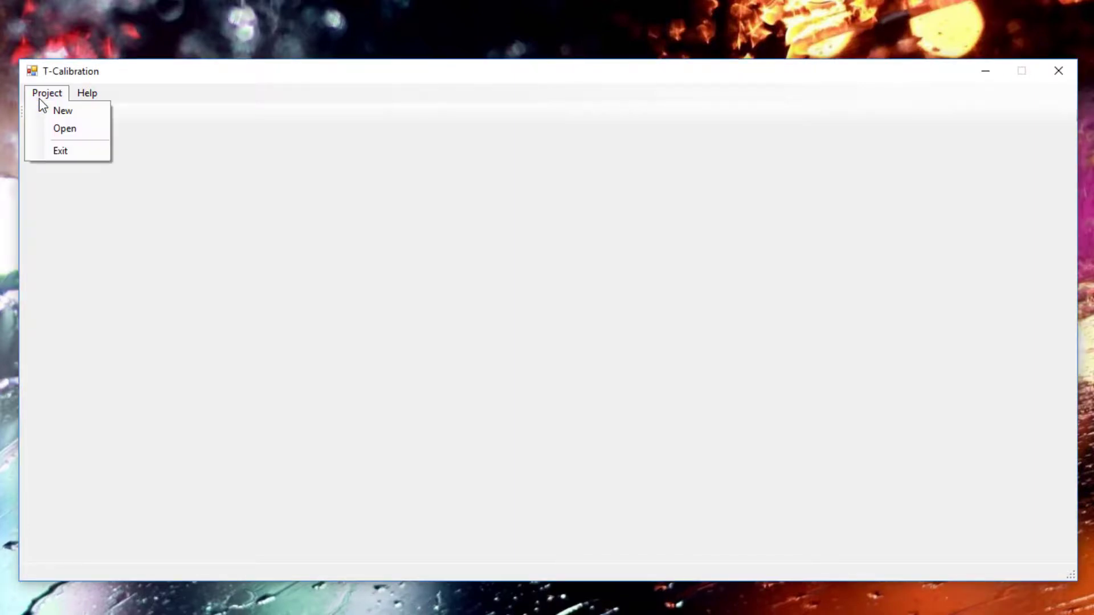
left_click(68, 116)
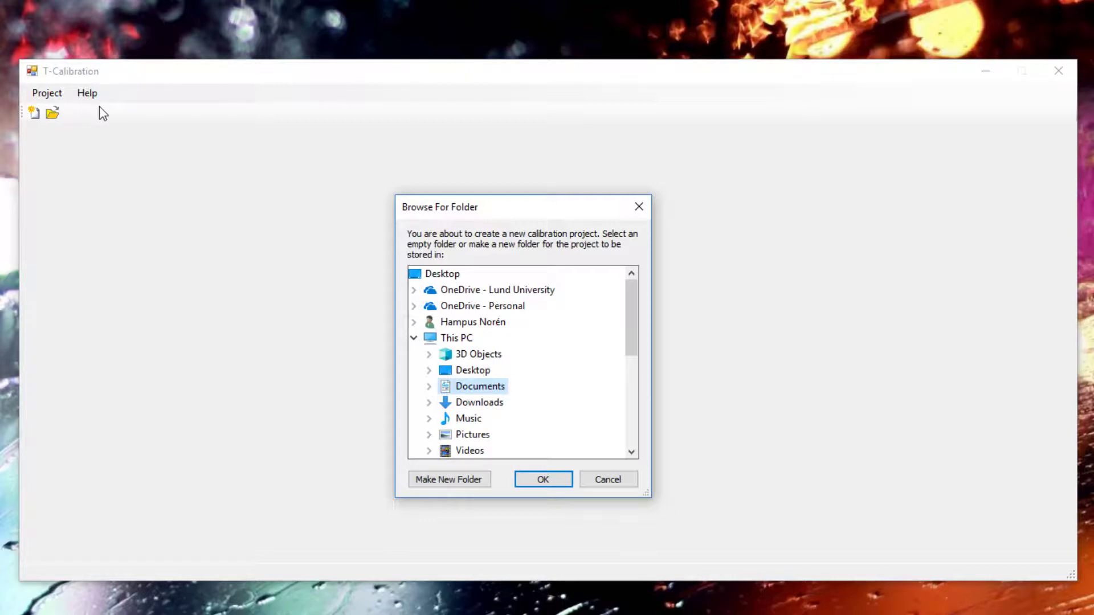
left_click(640, 210)
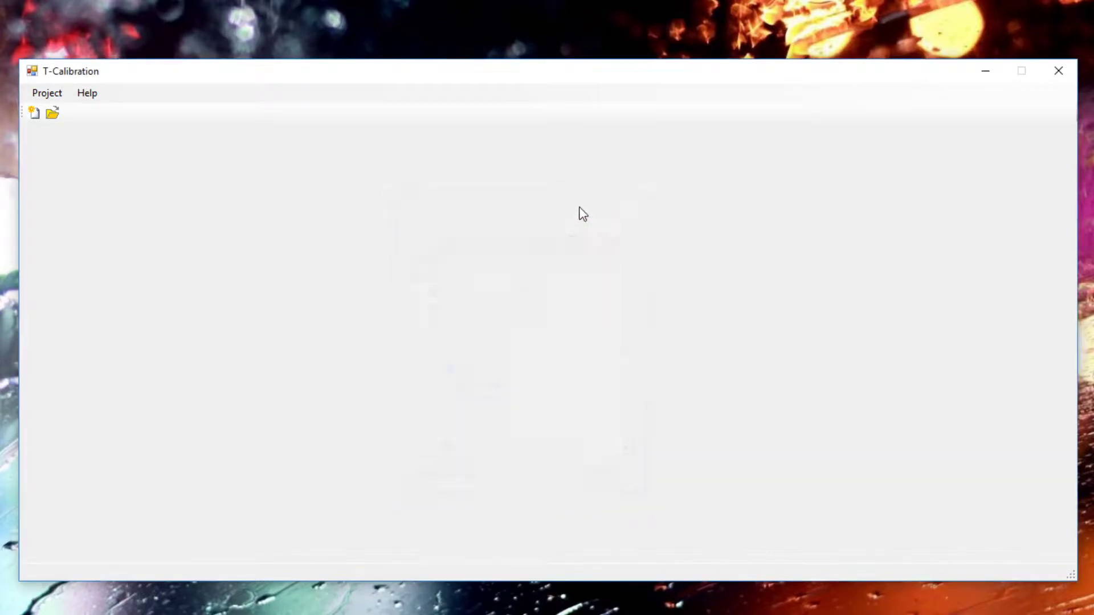
Open the existing project file Calibration.calprx from the Manual subfolder inside Calibrations InDeV > Manual.
left_click(50, 114)
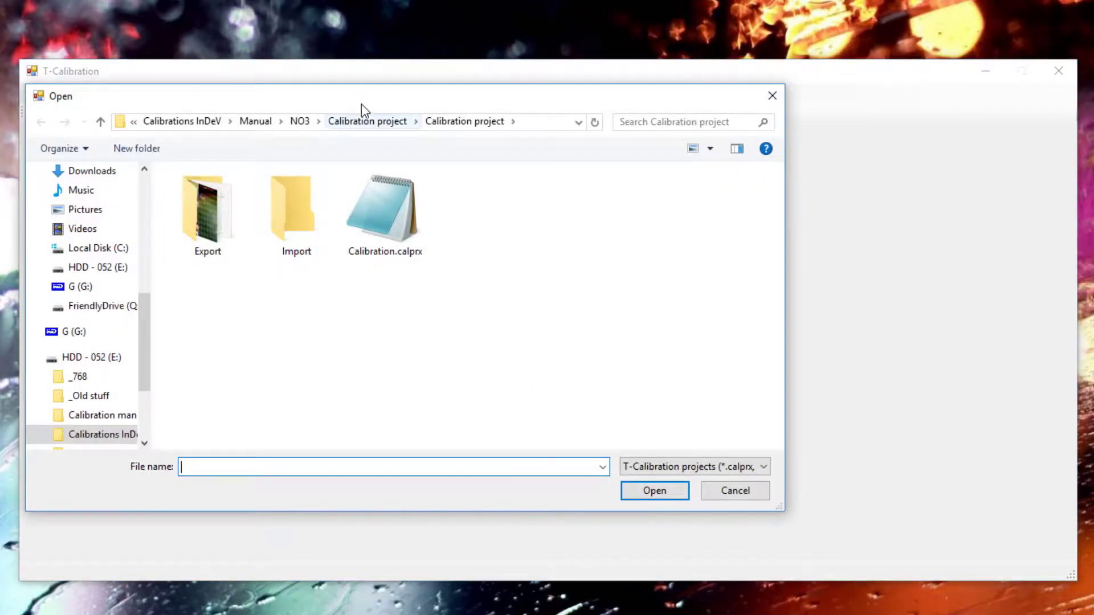
left_click(251, 122)
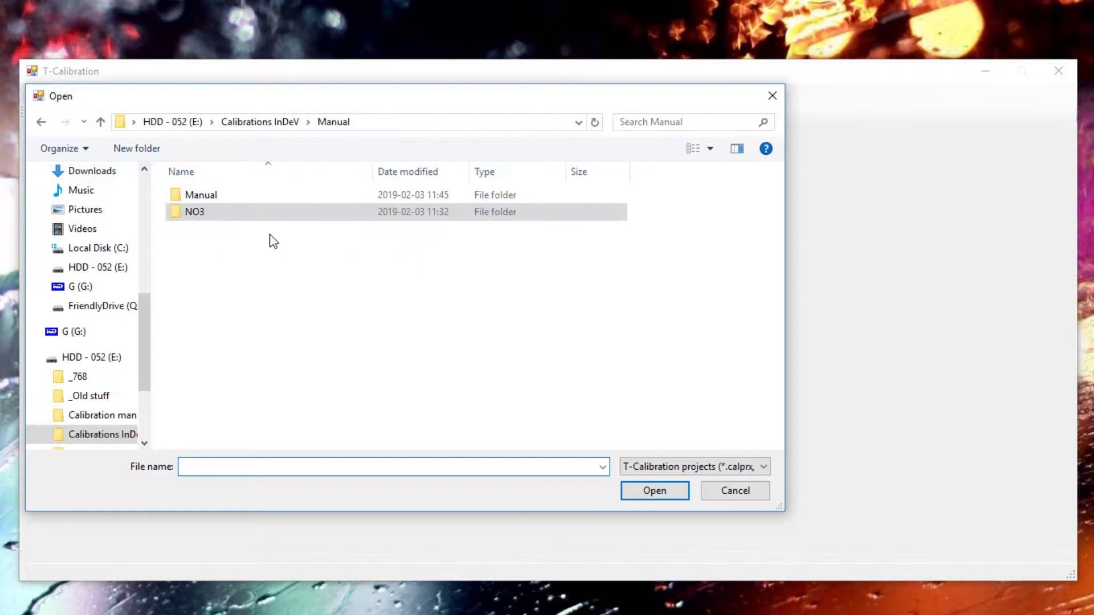
double_click(204, 195)
left_click(231, 229)
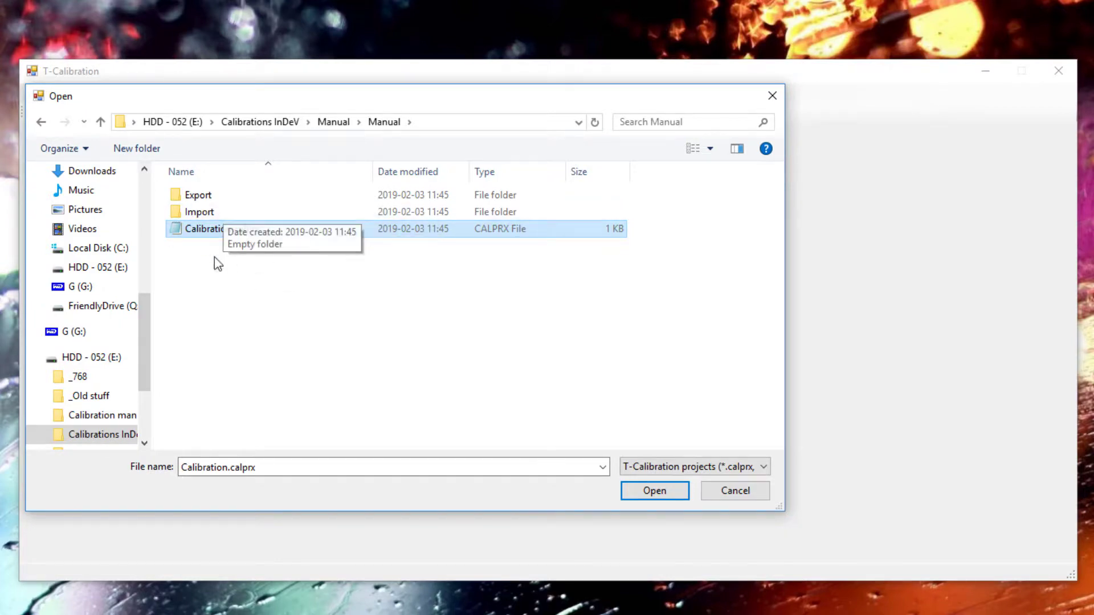
left_click(650, 491)
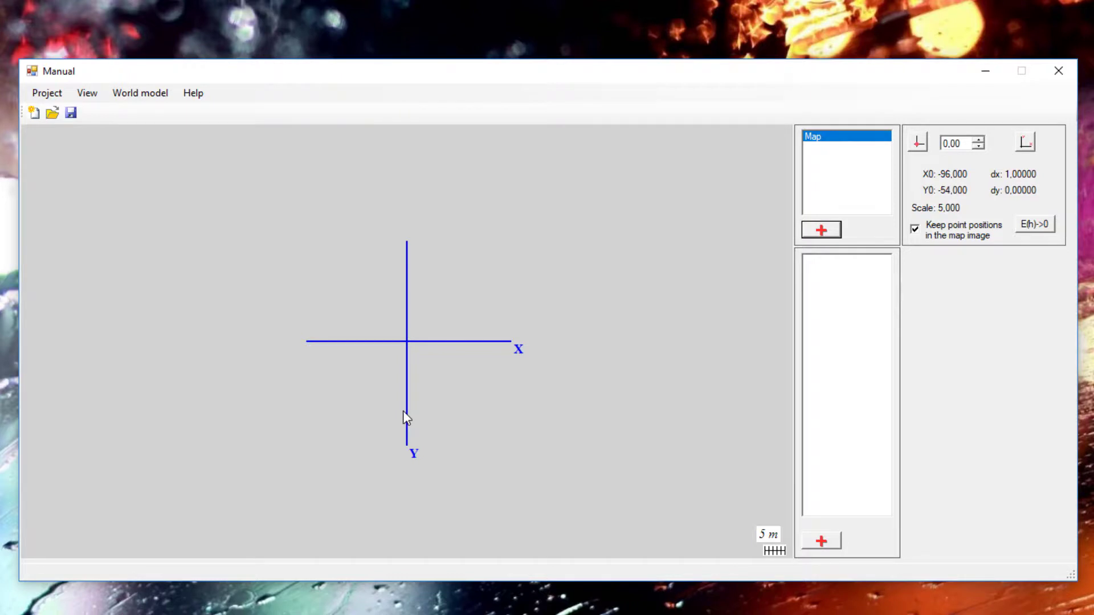
Load Map.png from the NO3 > Calibration project > Calibration project folder as the image of the Map view.
double_click(814, 138)
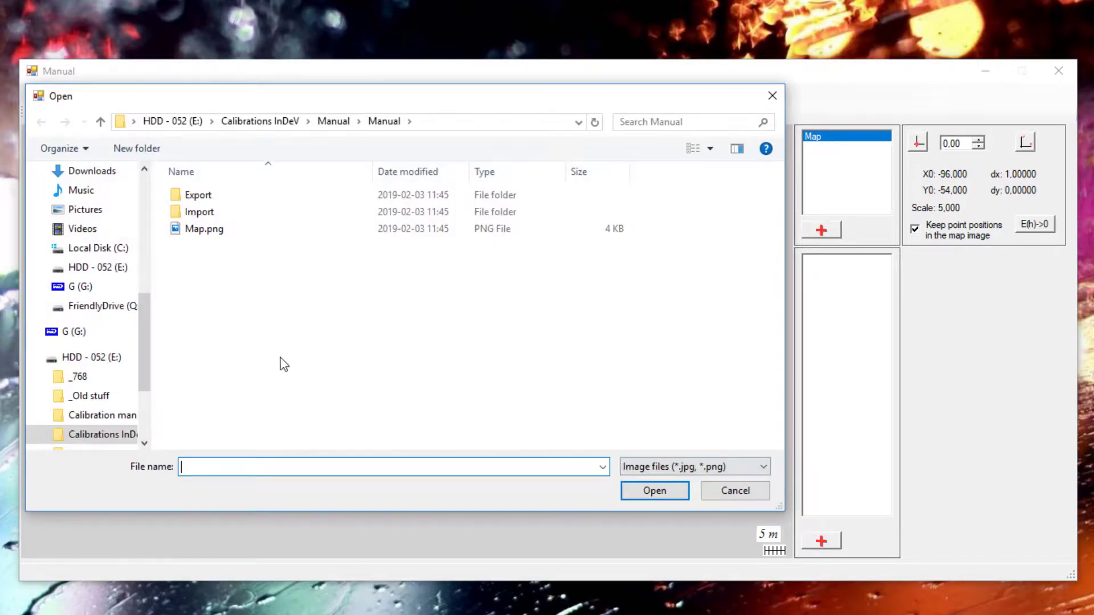
left_click(288, 121)
double_click(196, 245)
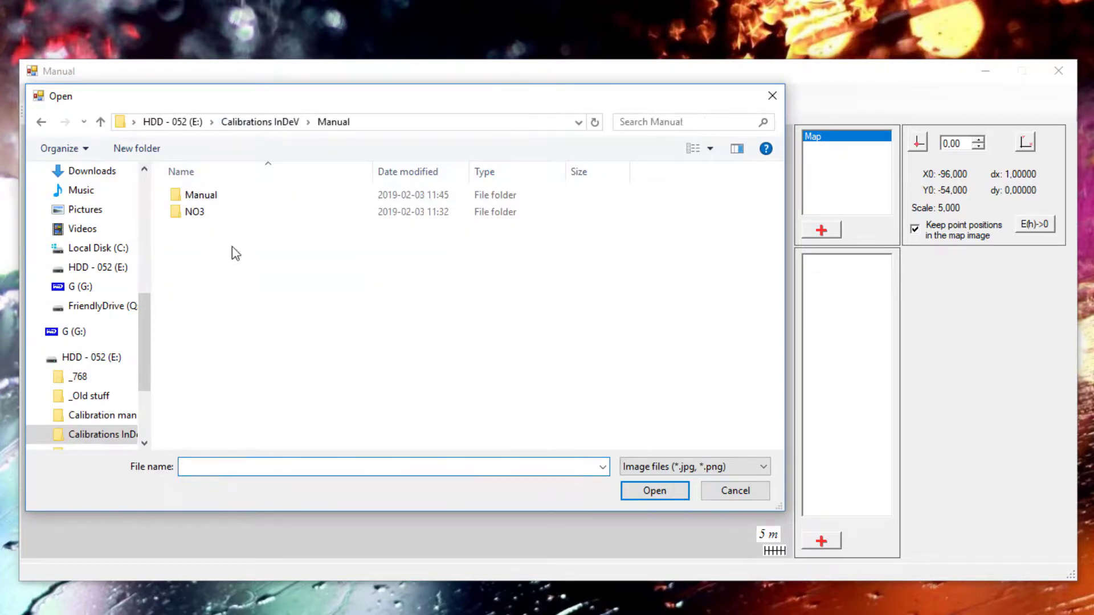
double_click(222, 211)
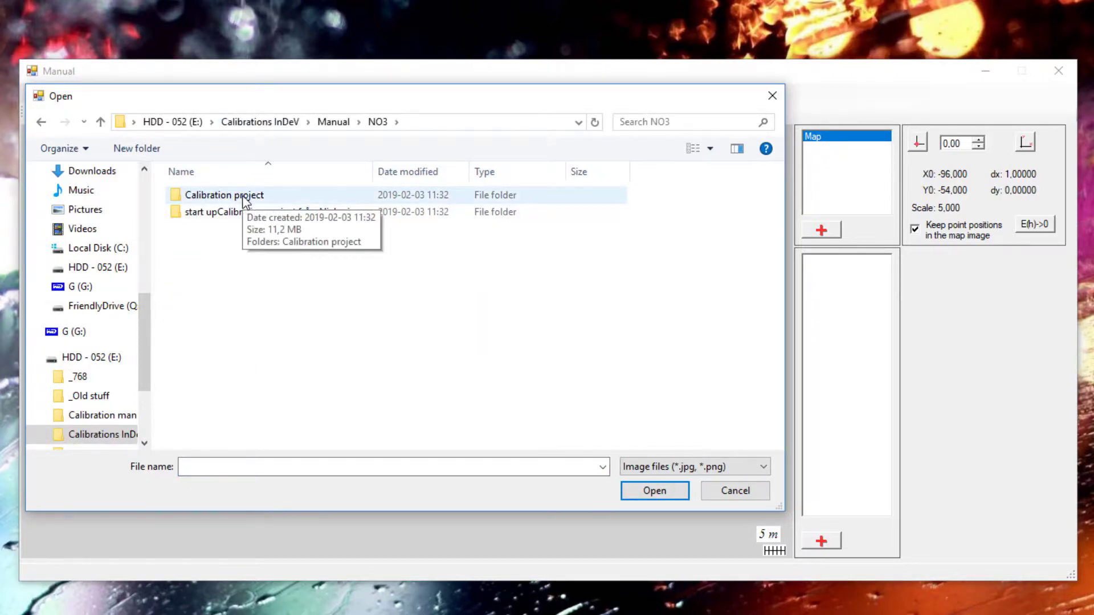
double_click(245, 197)
double_click(247, 197)
left_click(480, 234)
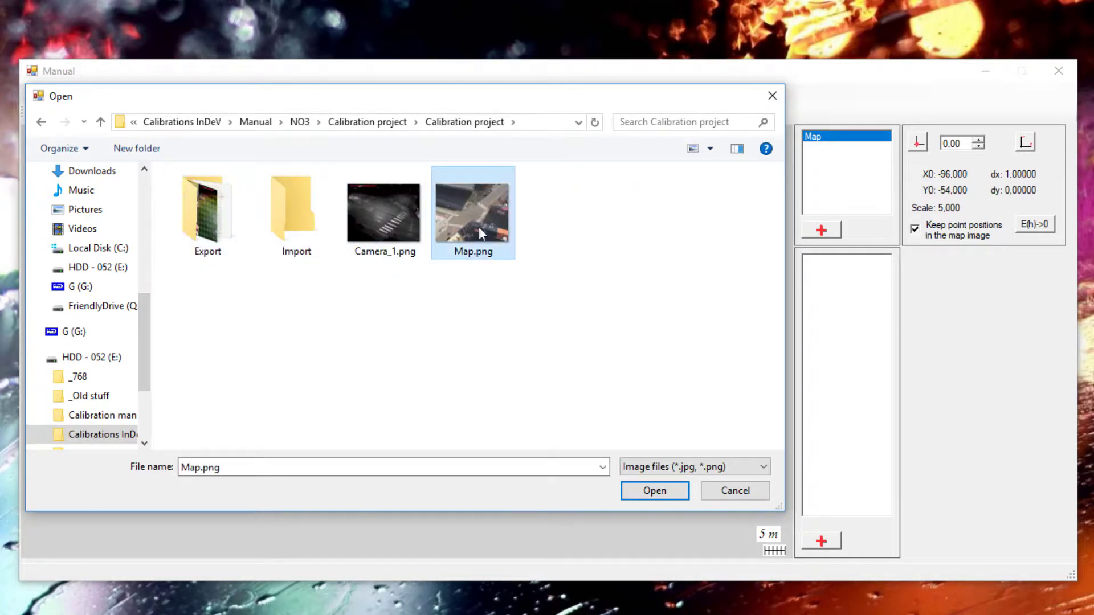
left_click(655, 492)
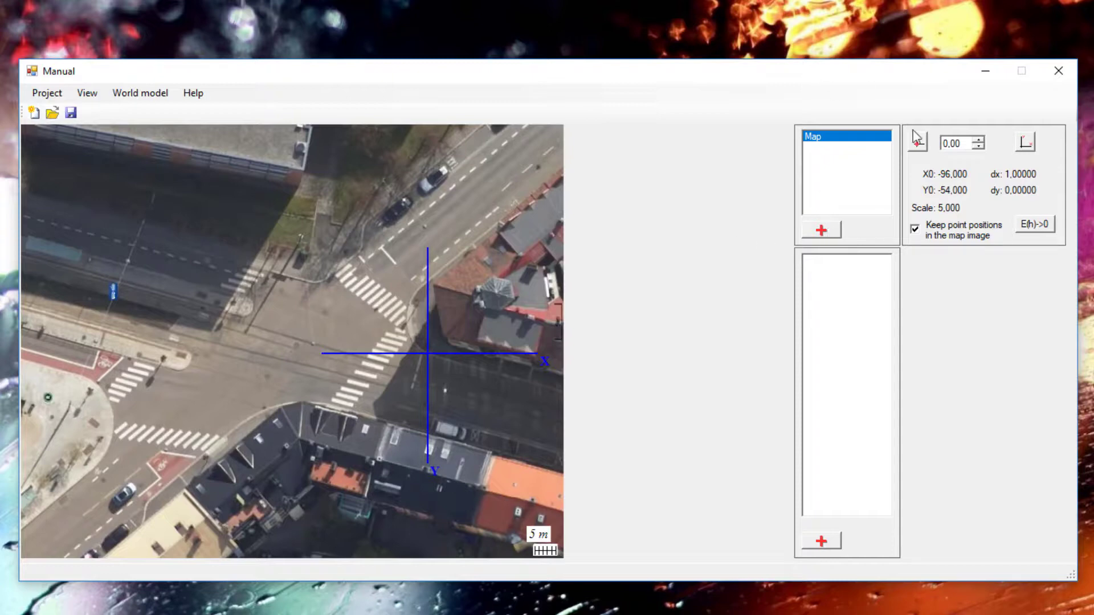
Add Camera_1.png as a camera view, check its image, and return to the Map view.
left_click(835, 238)
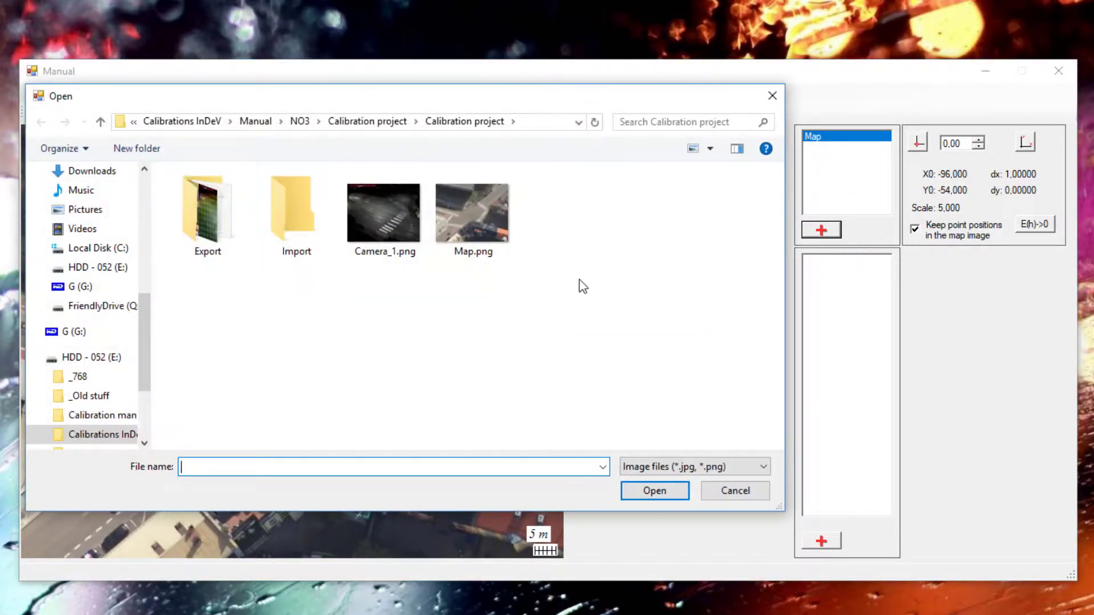
left_click(392, 227)
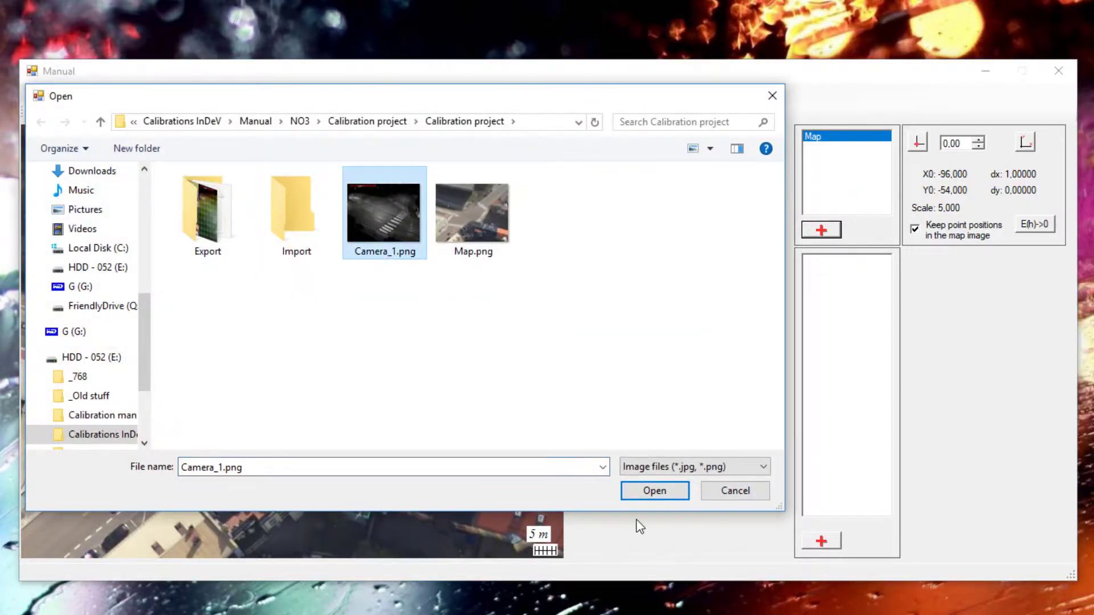
left_click(648, 492)
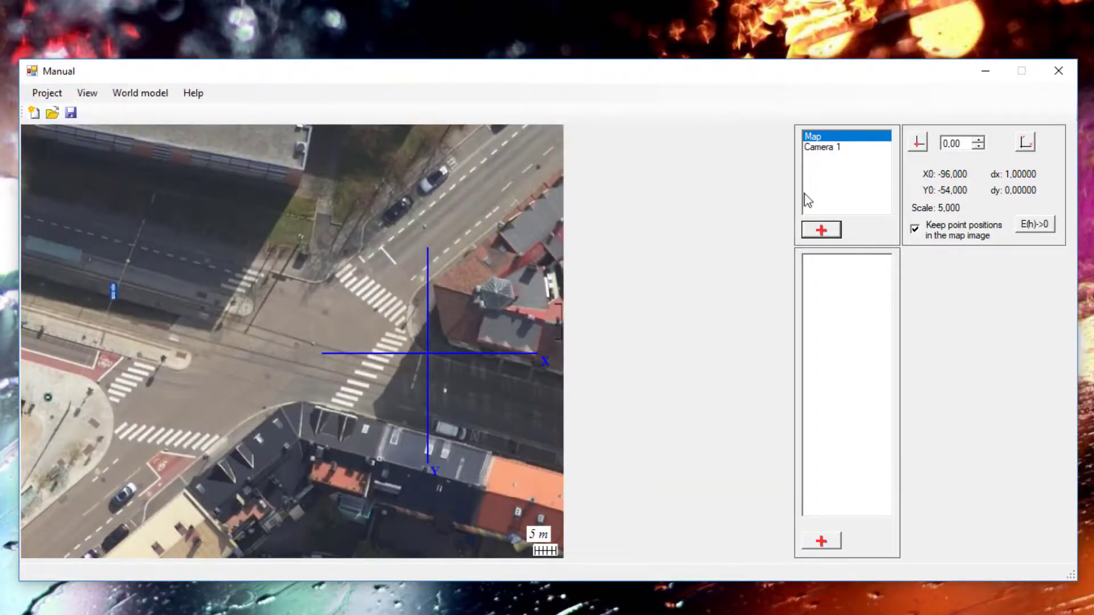
left_click(832, 148)
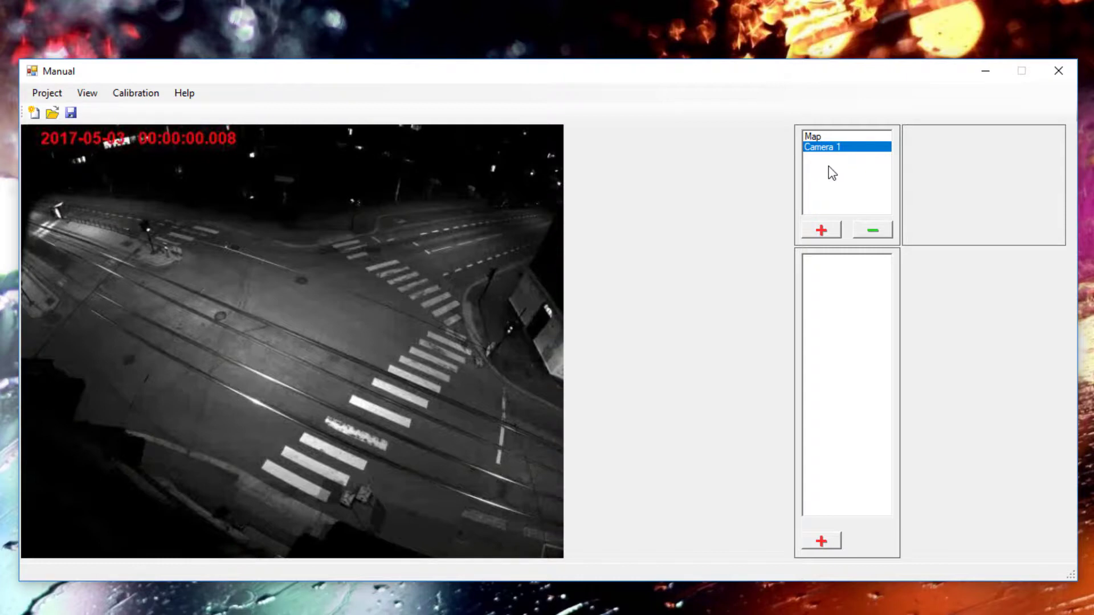
left_click(823, 137)
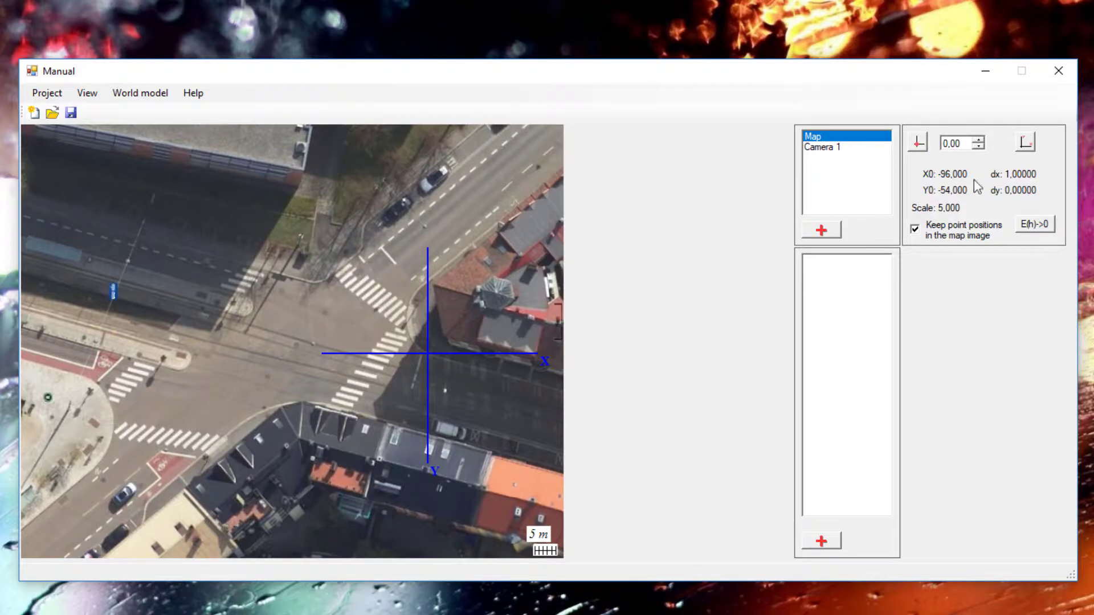
Start the two-point map scaling and place the first reference point at the start of the 5 m scale bar, pixel 607, 497.
left_click(1027, 145)
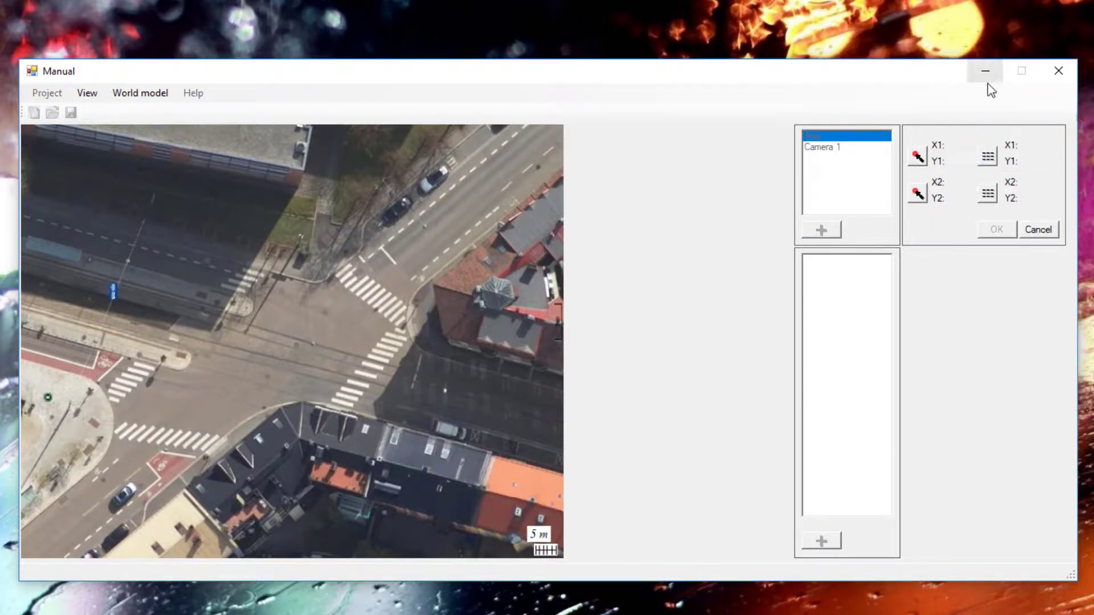
left_click(922, 161)
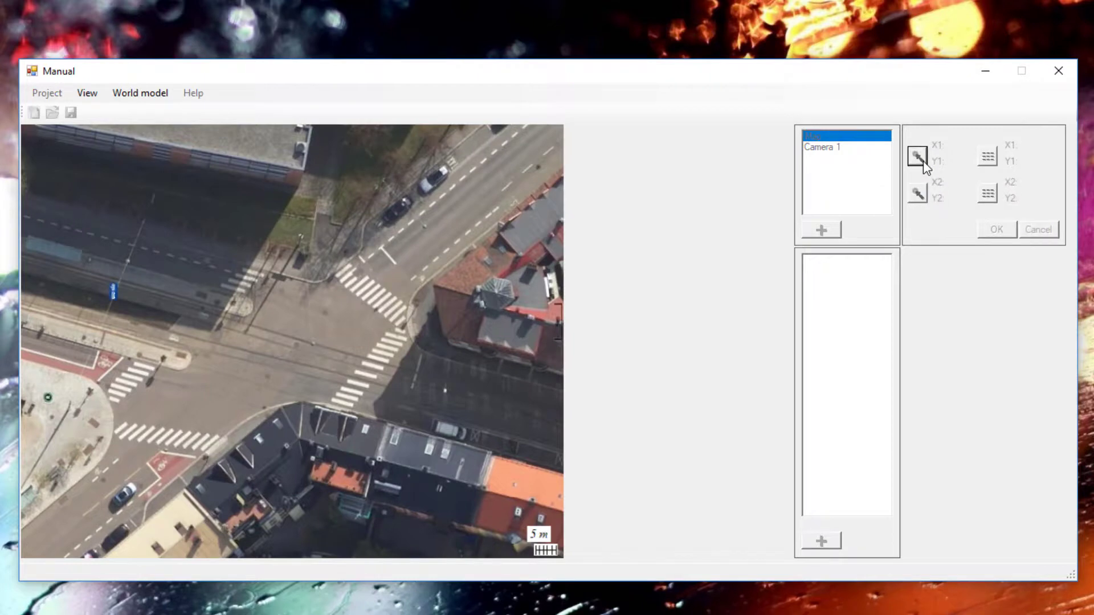
left_click(533, 543)
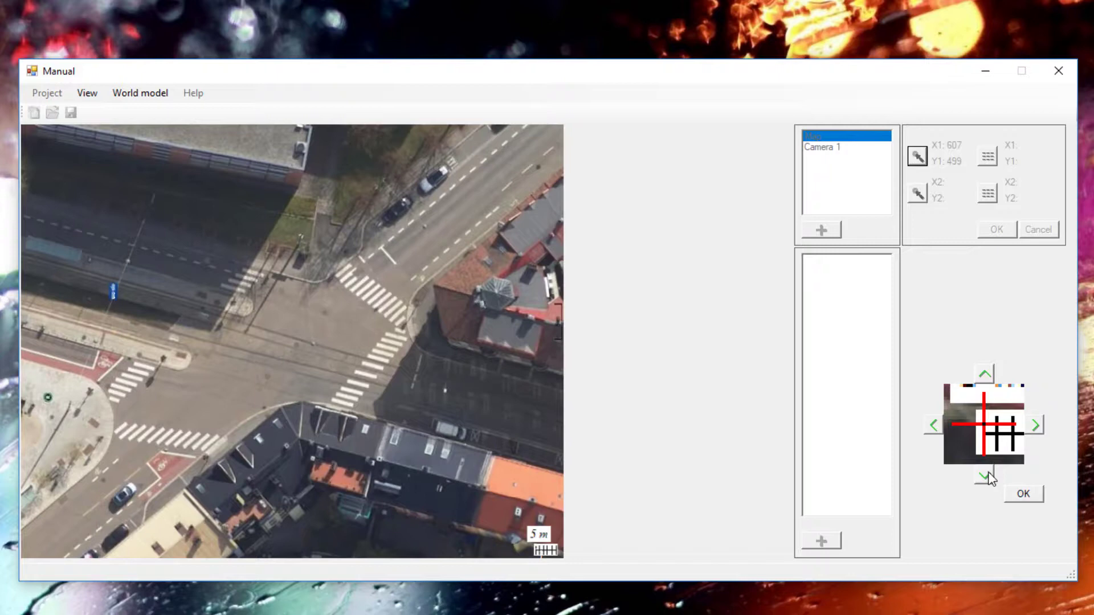
left_click(985, 375)
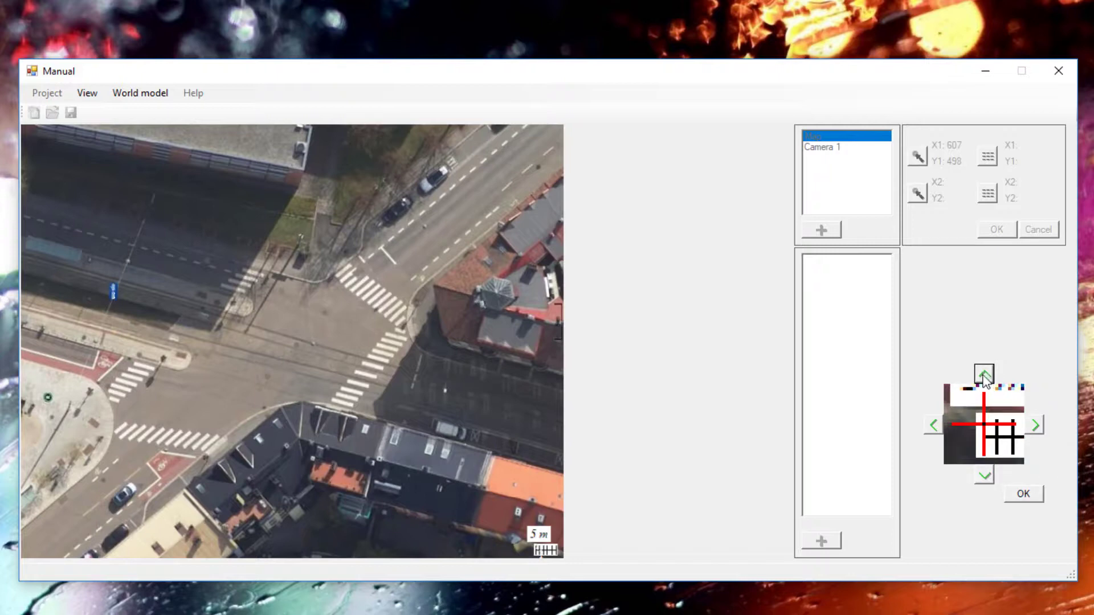
left_click(986, 375)
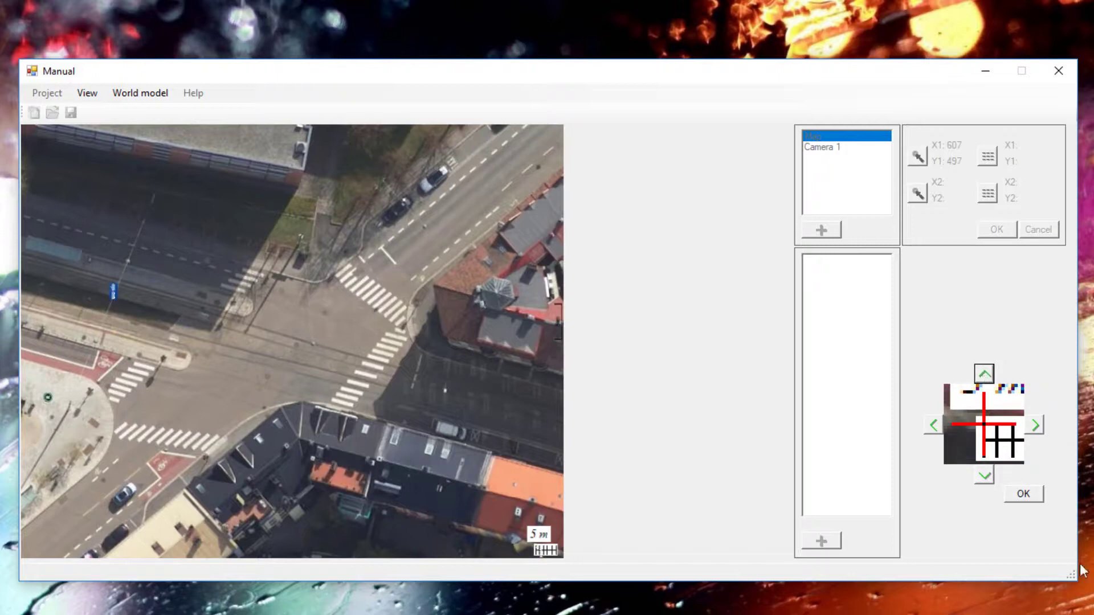
left_click(1029, 495)
Place the second reference point at the far end of the 5 m scale bar, fine-tuned to pixel 631, 497.
left_click(917, 194)
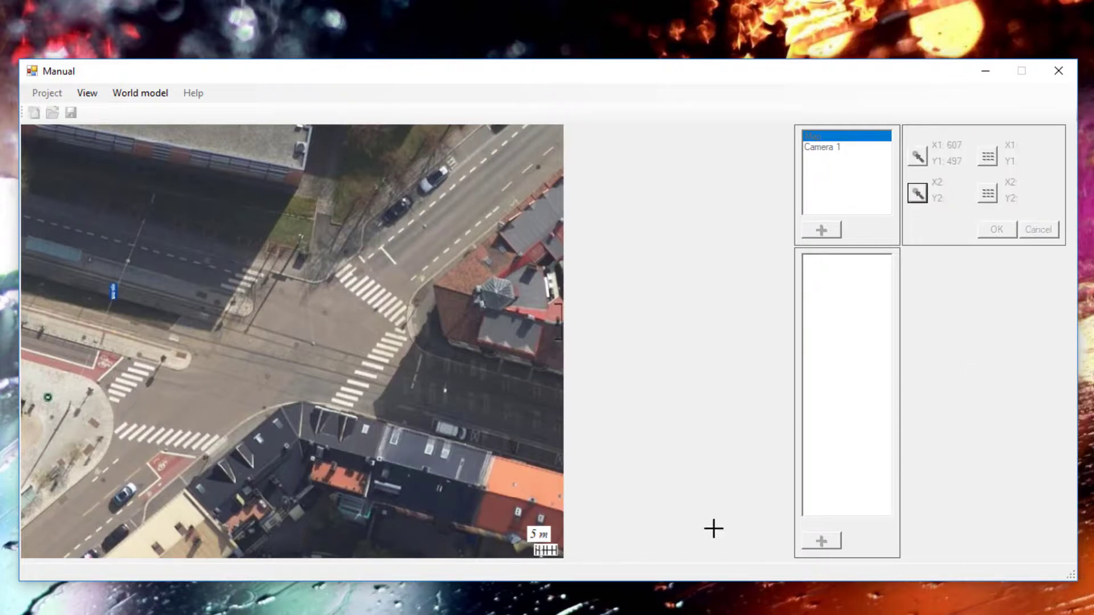
left_click(557, 550)
left_click(986, 375)
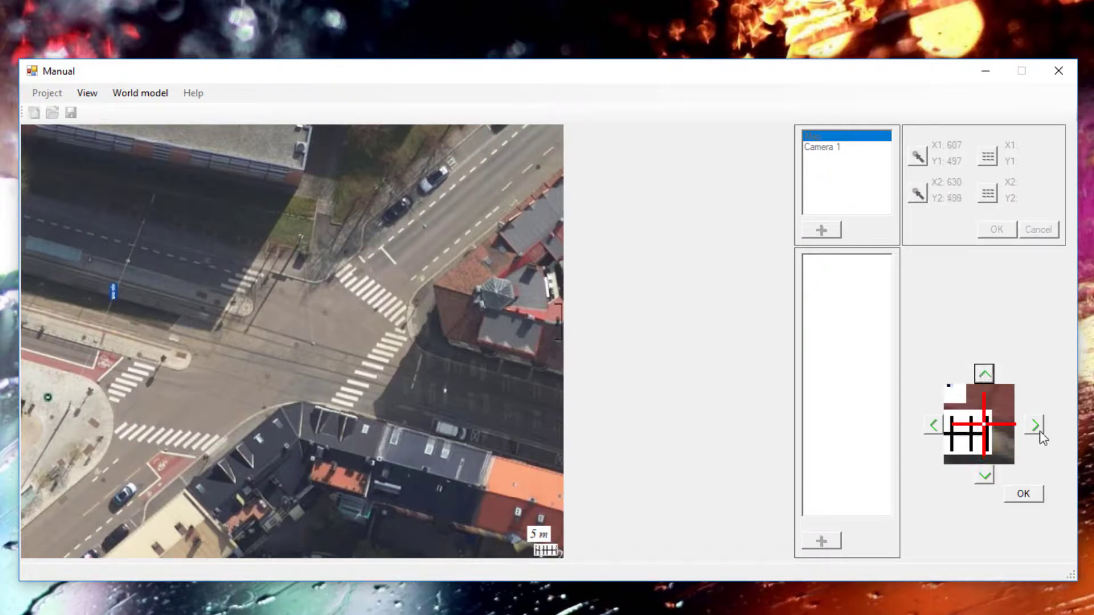
left_click(1040, 427)
left_click(990, 377)
left_click(990, 378)
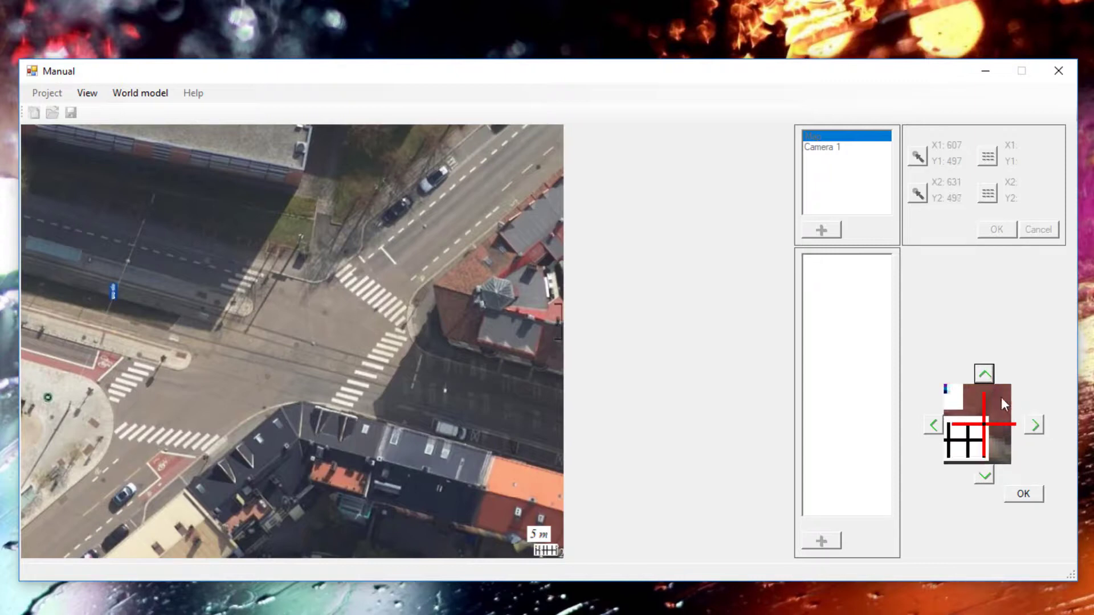
left_click(1025, 491)
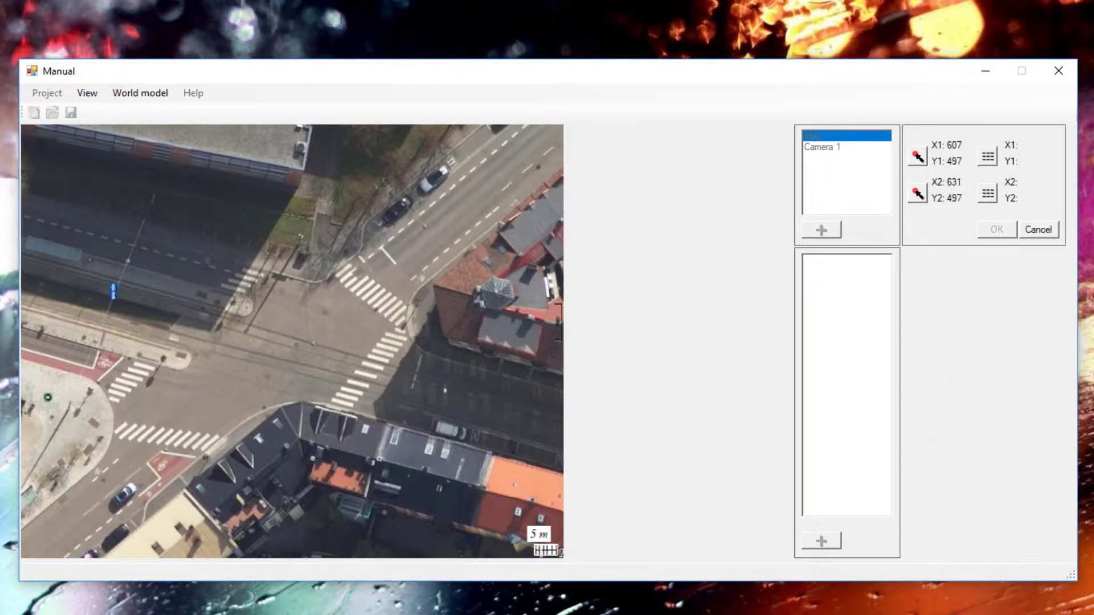
Set the first reference point's world coordinates to X 0,00 and Y 0,00.
left_click(991, 160)
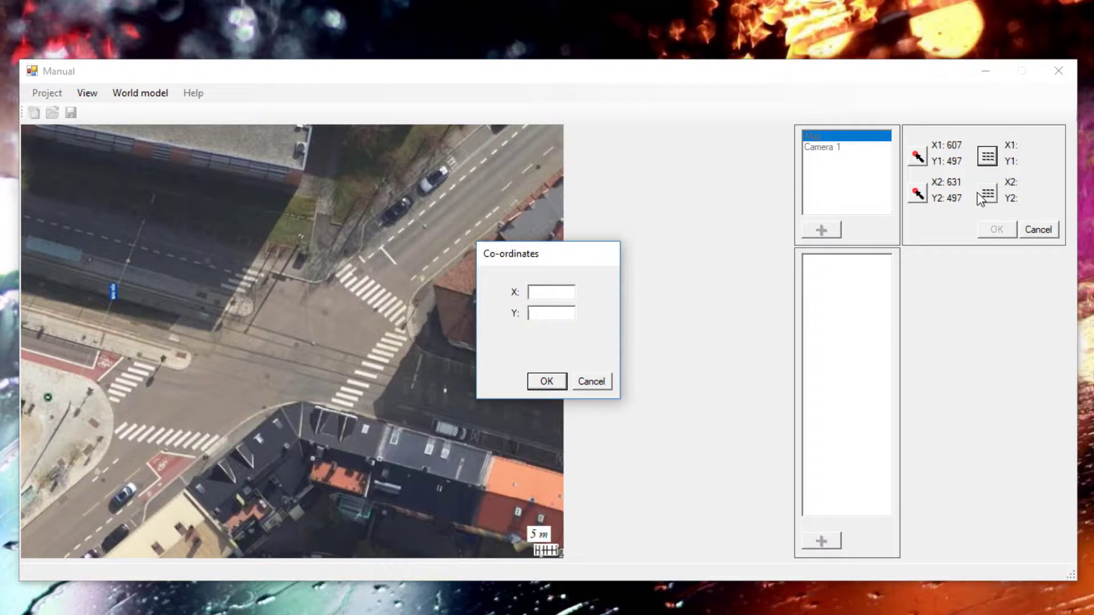
type("0.")
type("00")
key("Tab")
type("0,00")
left_click(546, 383)
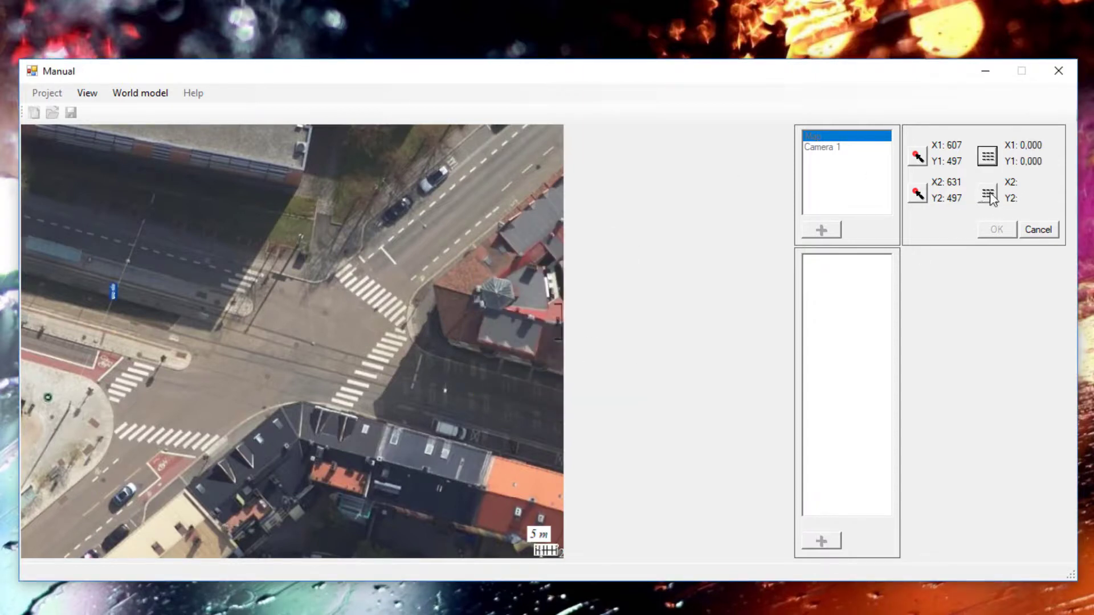
Set the second reference point's world coordinates to X 5,00 and Y 0,00 and apply the map scaling.
left_click(990, 196)
type("5,00")
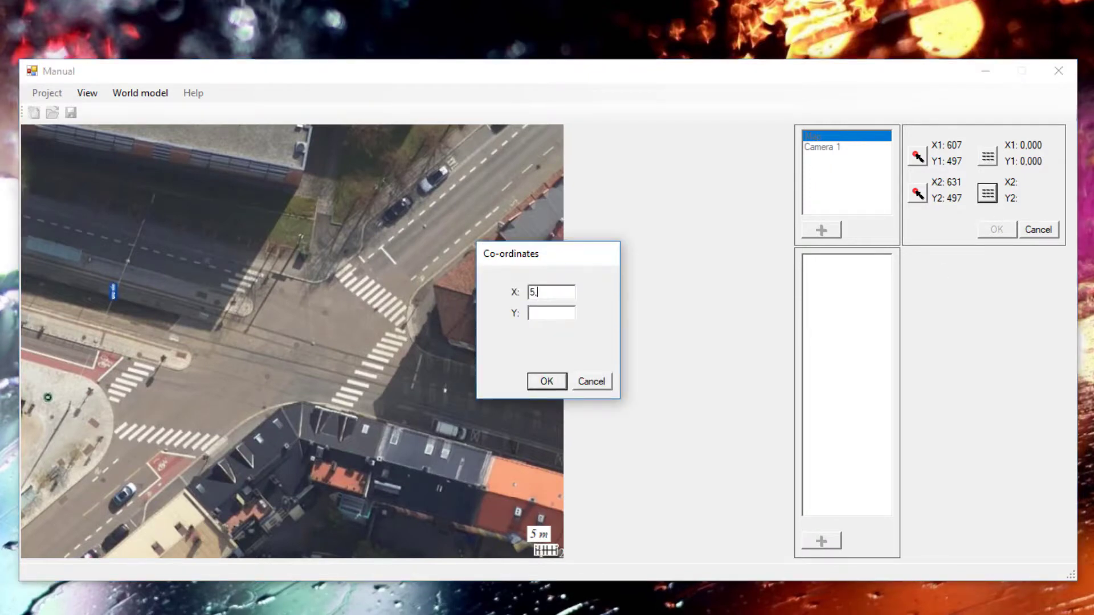
key("Tab")
type(",")
type("0,00")
key("Return")
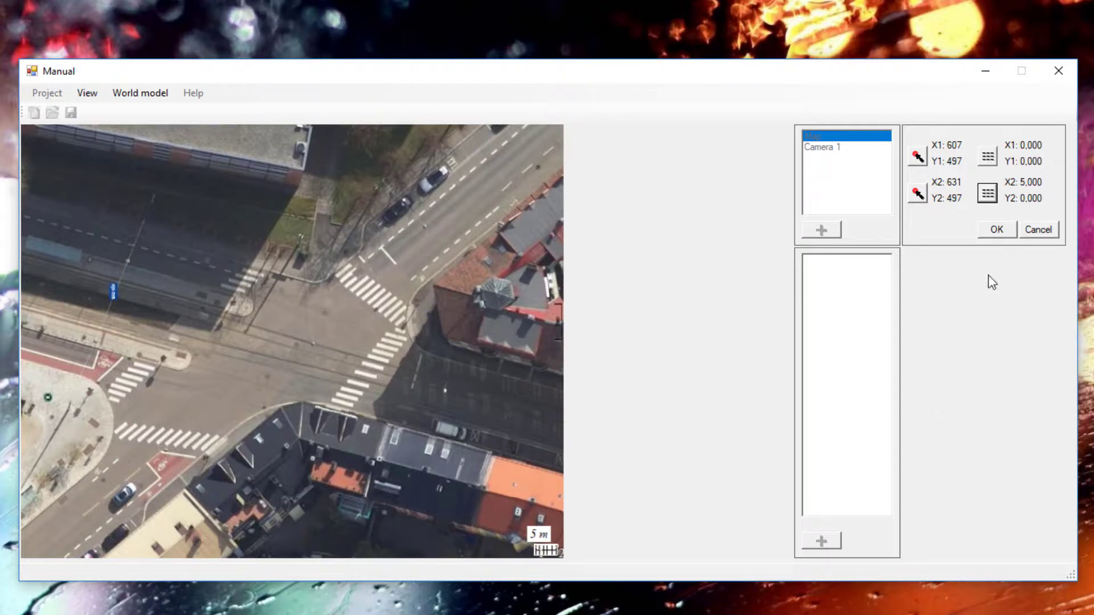
left_click(997, 230)
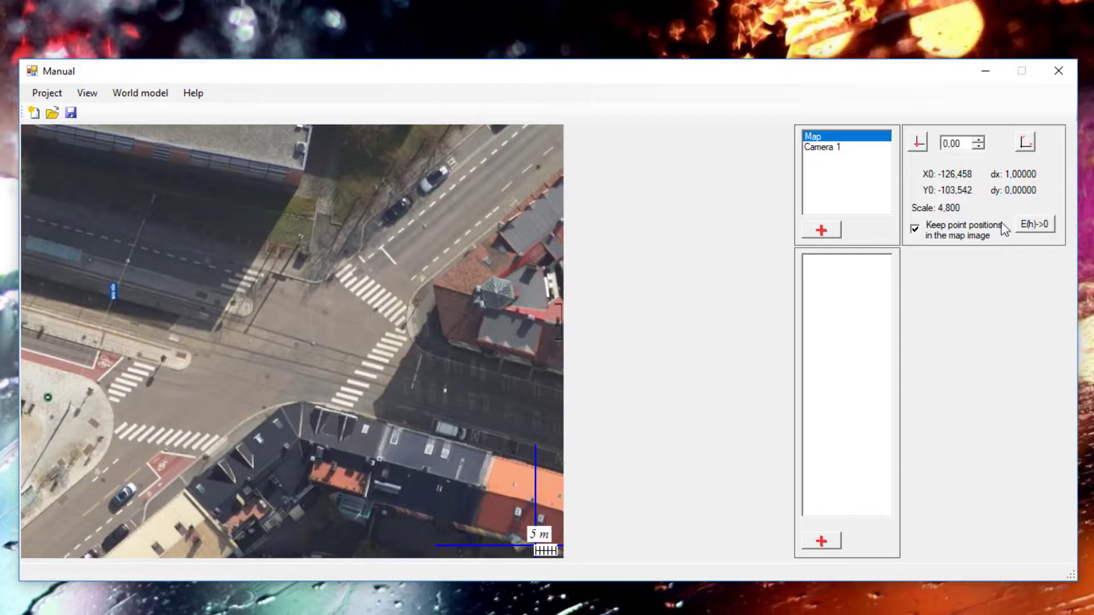
Move the map's coordinate origin to the middle of the intersection and set the axes' rotation to -2,00.
left_click(921, 147)
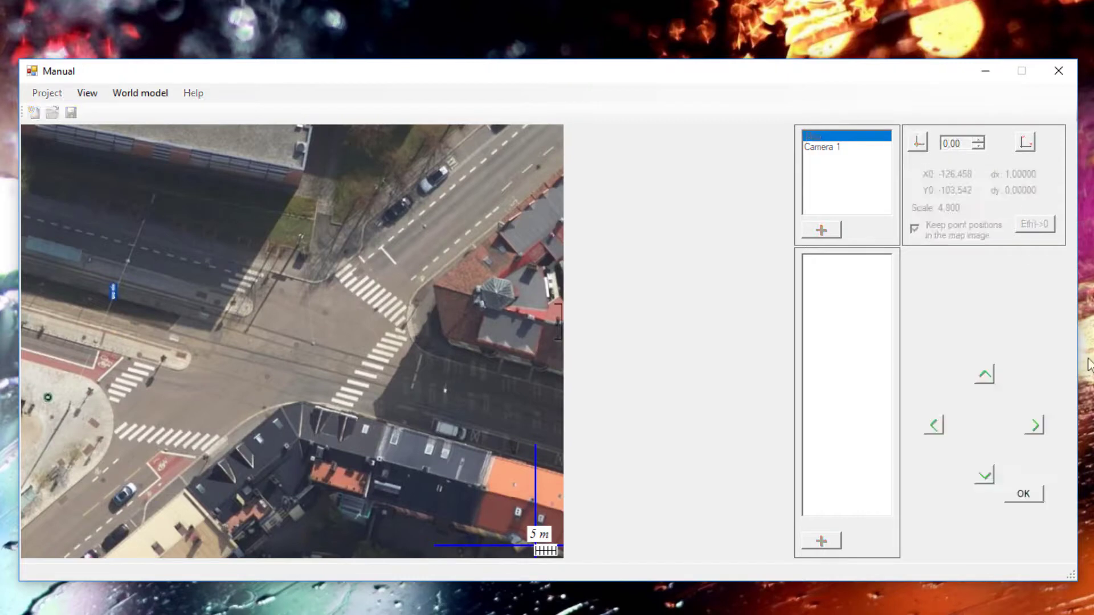
left_click(319, 344)
left_click(1024, 496)
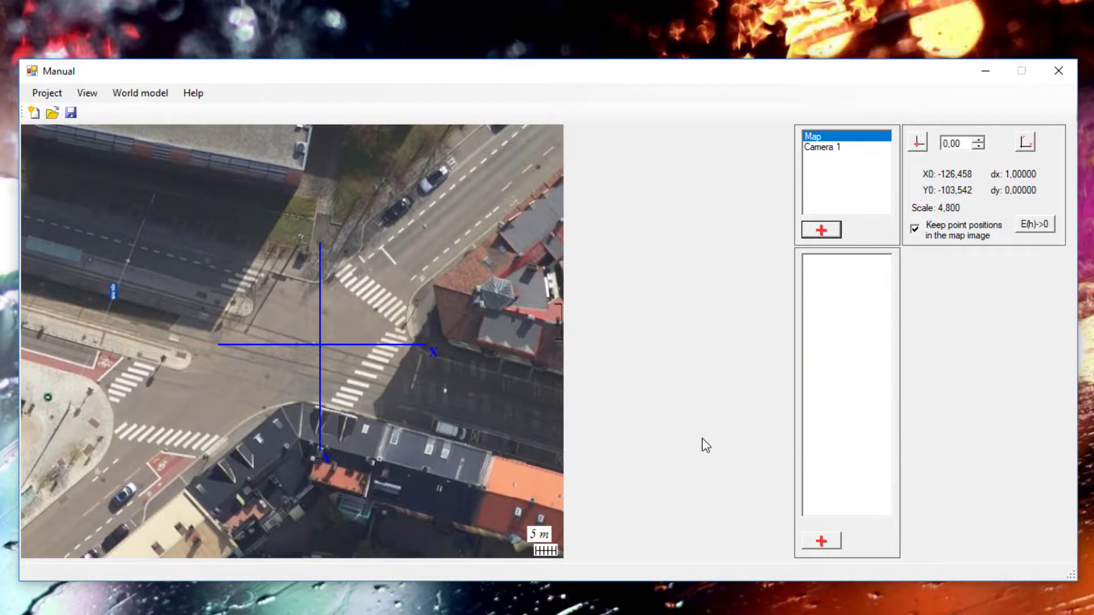
left_click(979, 147)
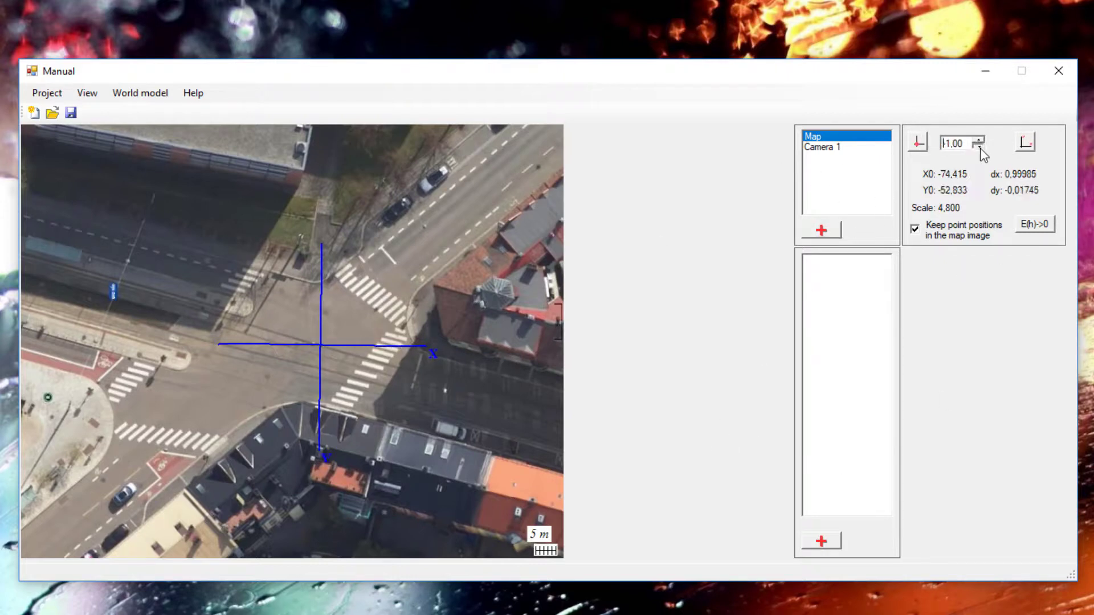
left_click(981, 149)
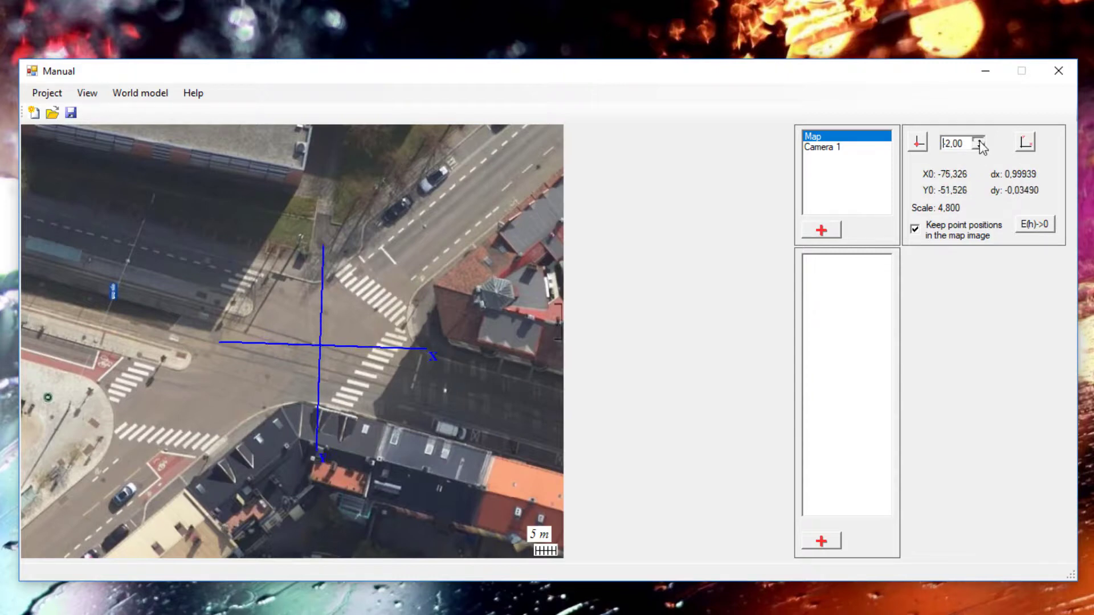
Set the map axes' rotation to 164,00 and move the coordinate origin slightly closer to the zebra crossing beside it.
left_click_drag(980, 147, 980, 147)
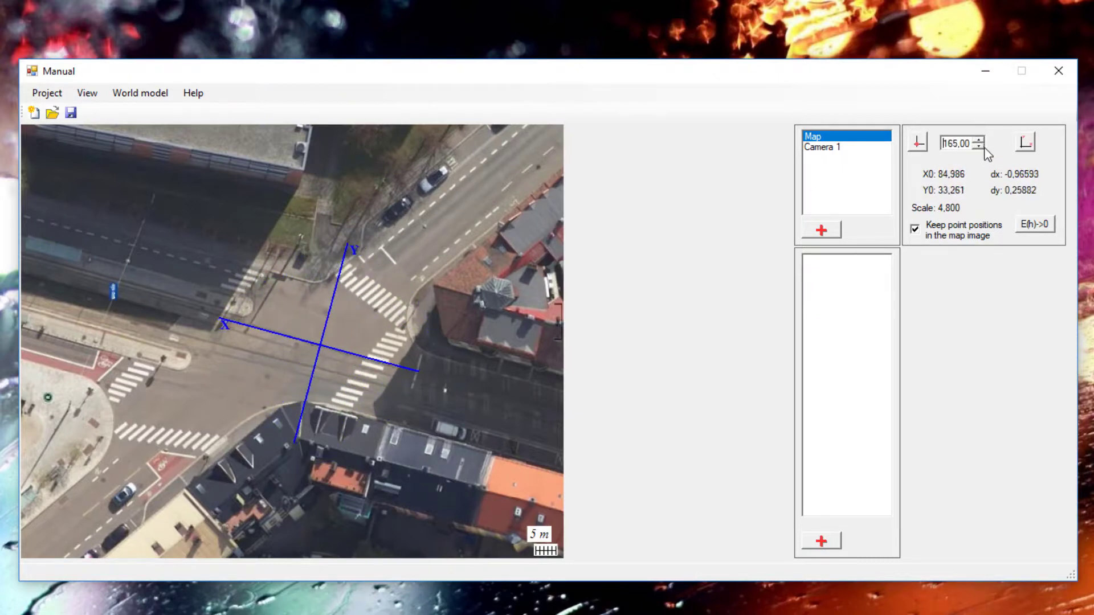
left_click(979, 146)
left_click(917, 141)
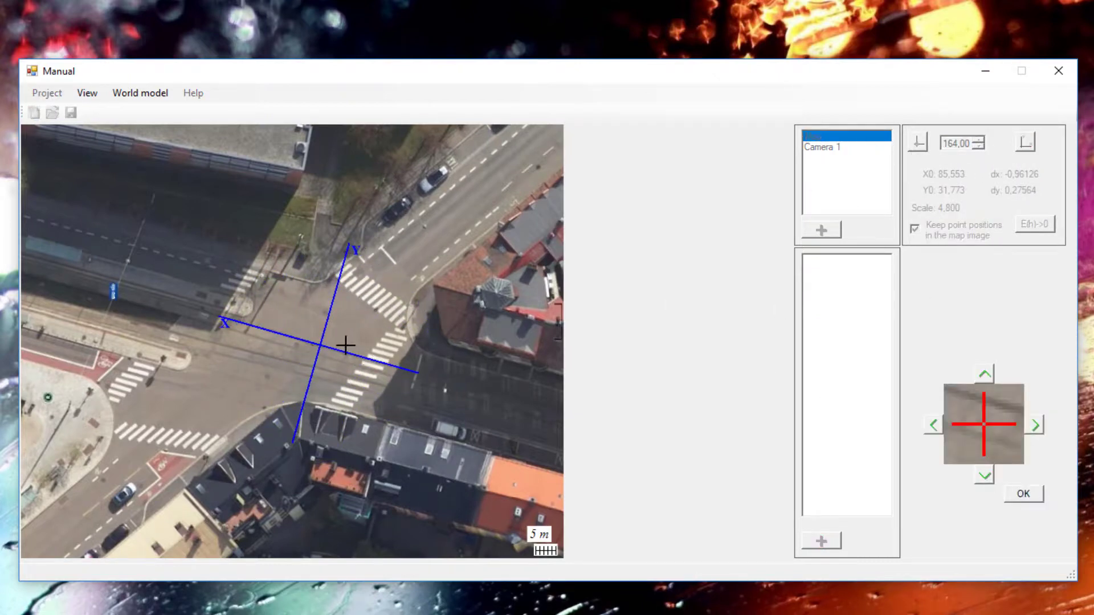
left_click(342, 346)
left_click(1023, 493)
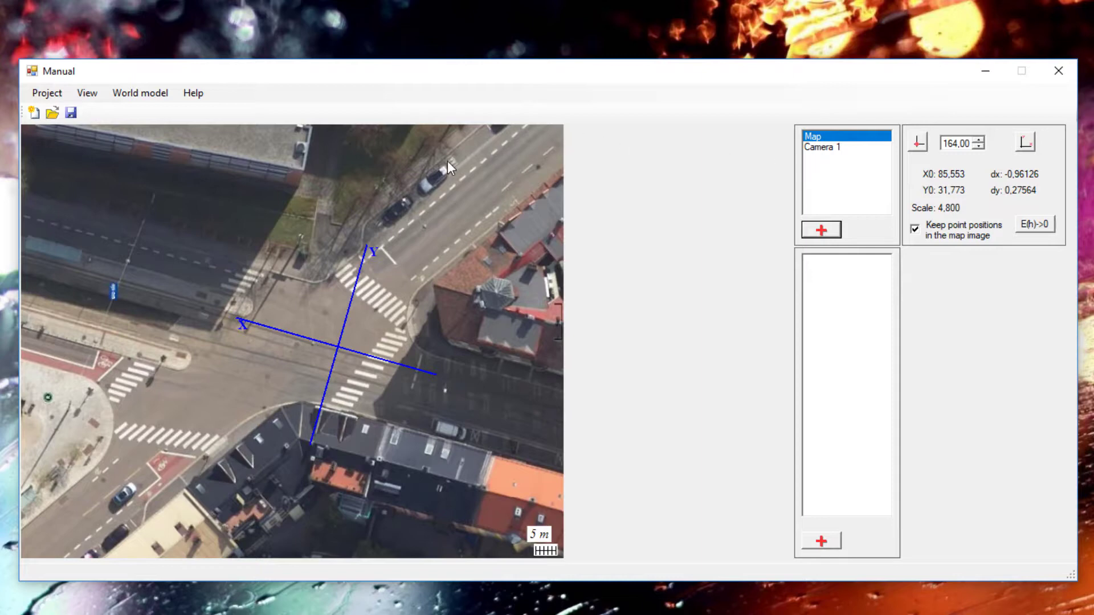
Add Point 1 to the map at the corner of the zebra crossing's upper end stripe, fine-tuned to pixel 431, 245.
left_click(807, 149)
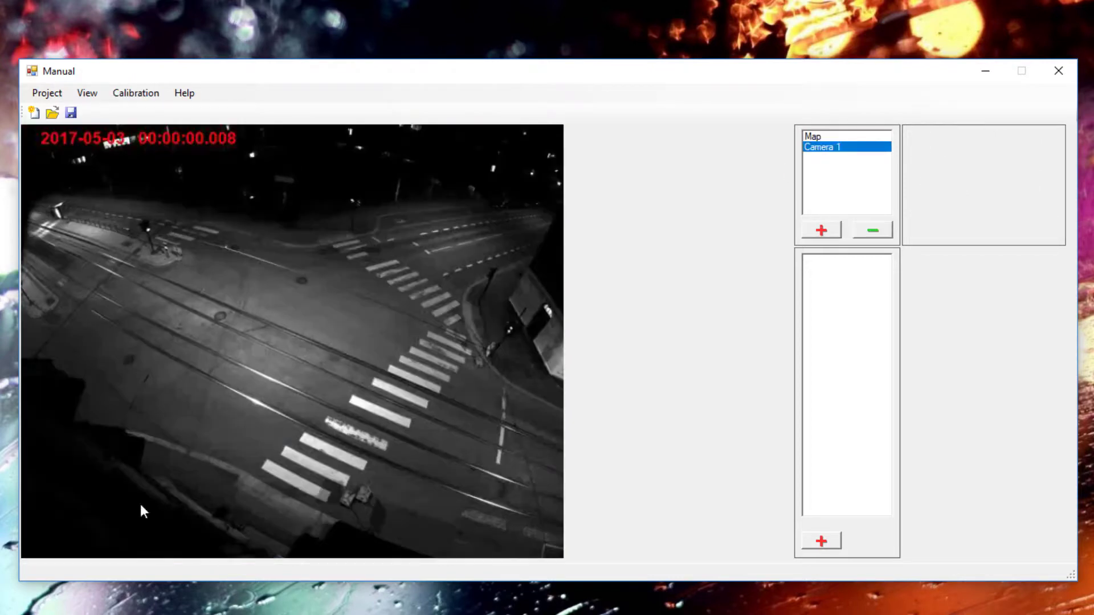
left_click(820, 136)
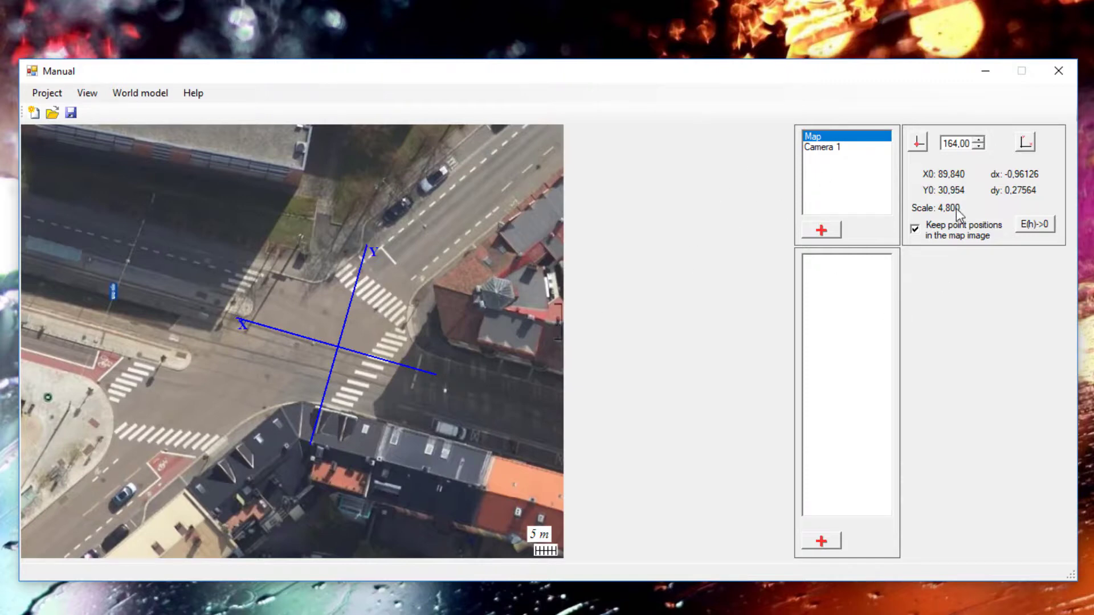
left_click(834, 542)
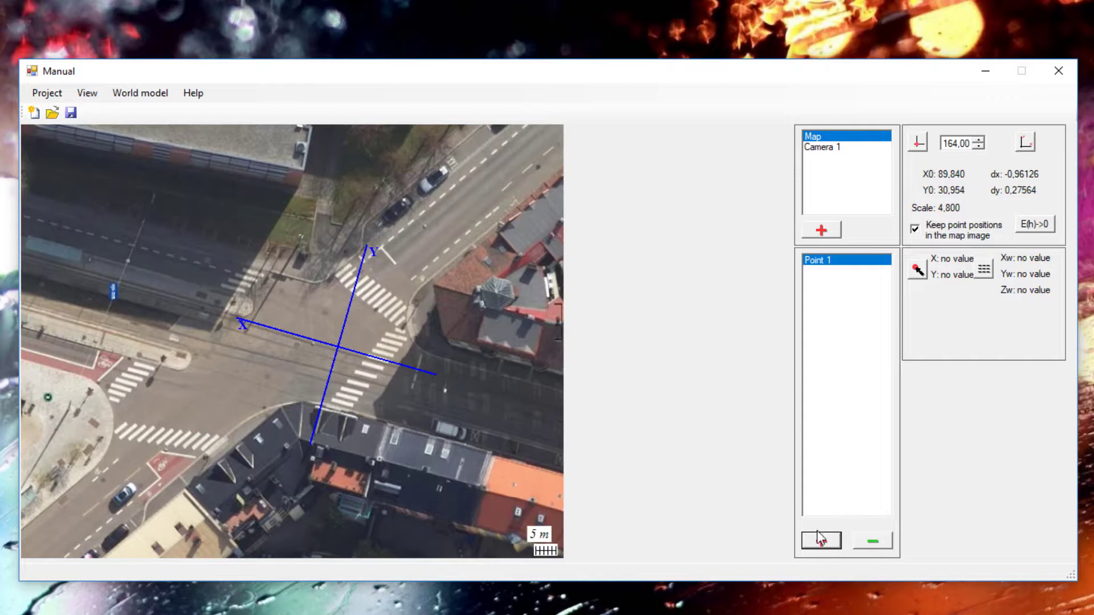
left_click(917, 271)
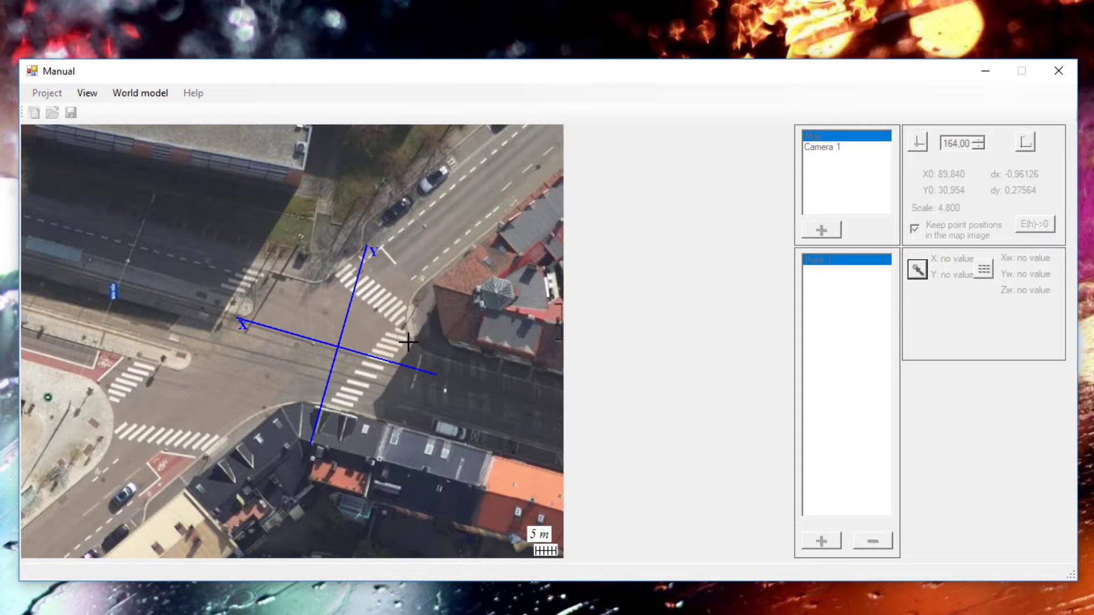
left_click(385, 332)
left_click(985, 374)
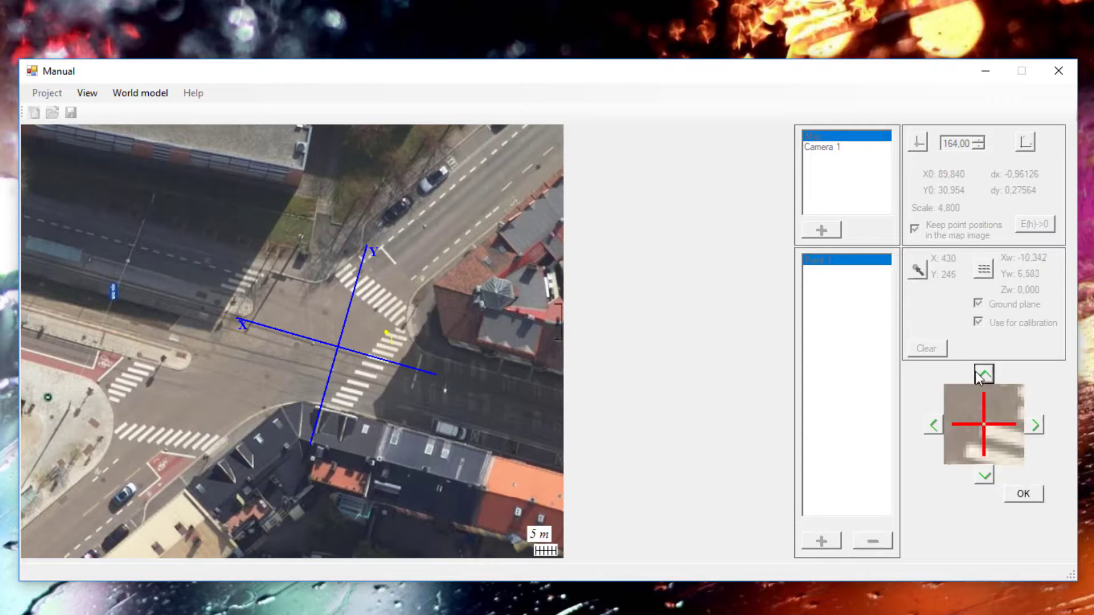
left_click(1035, 426)
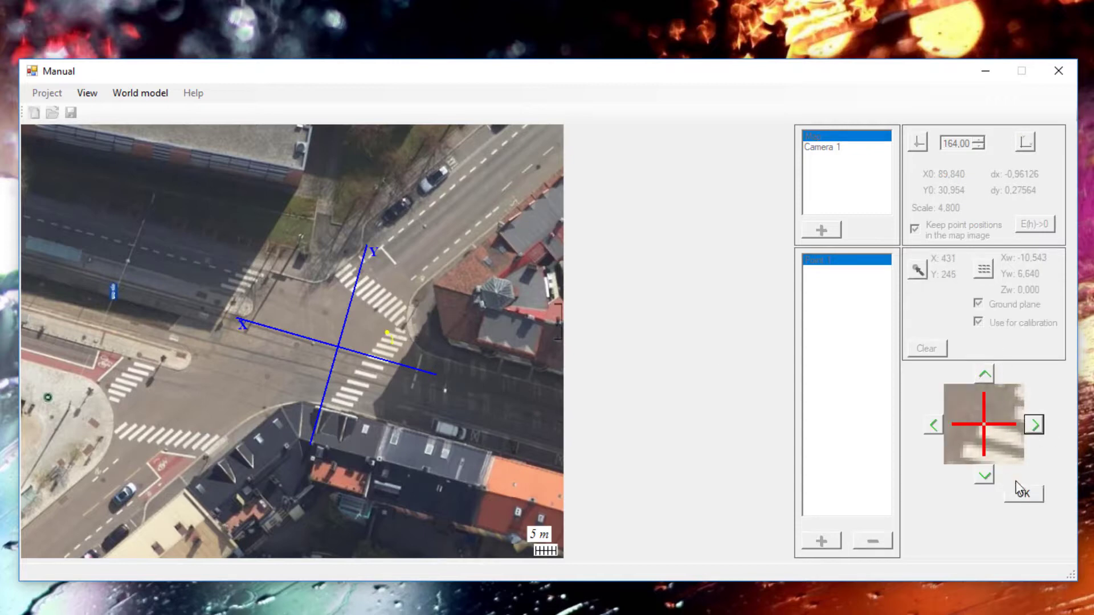
left_click(1023, 501)
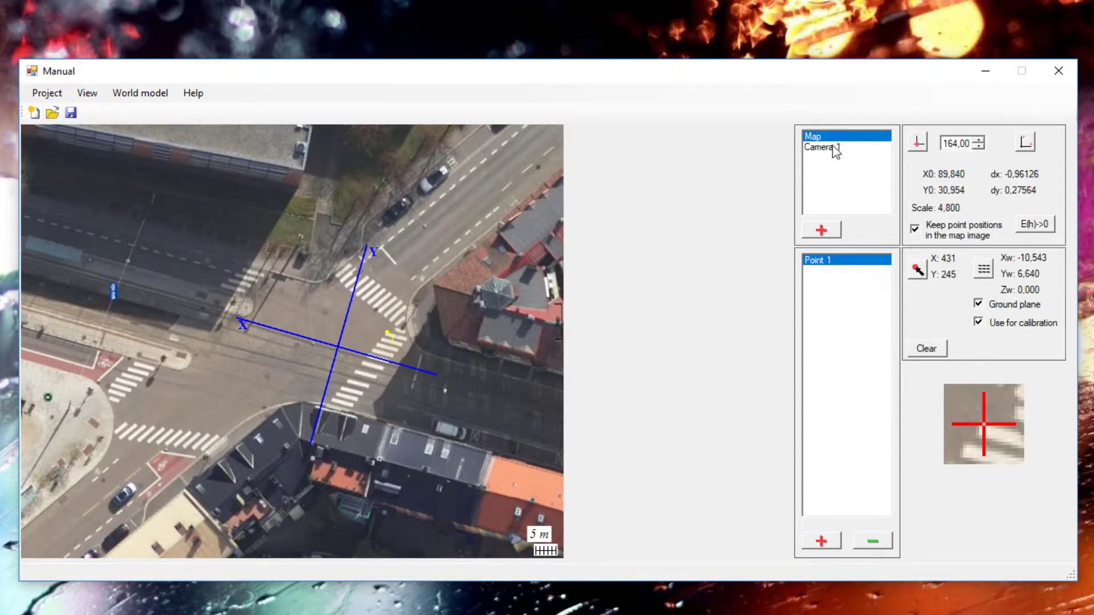
Mark Point 1 in the Camera 1 image at the same end-stripe corner of the zebra crossing, fine-tuned to pixel 480, 244.
left_click(835, 146)
left_click(918, 270)
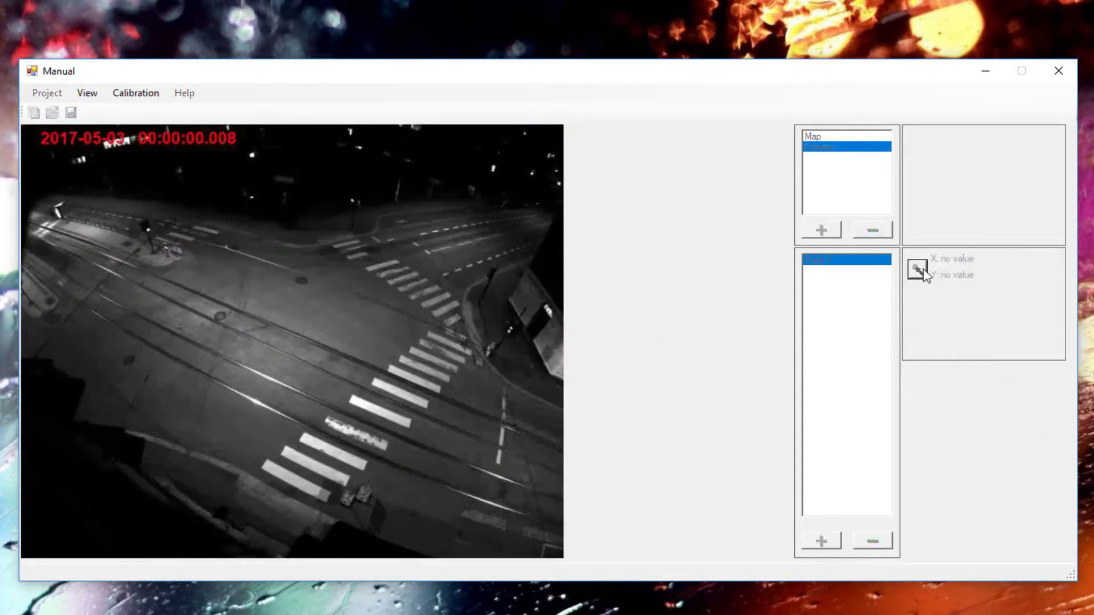
left_click(429, 332)
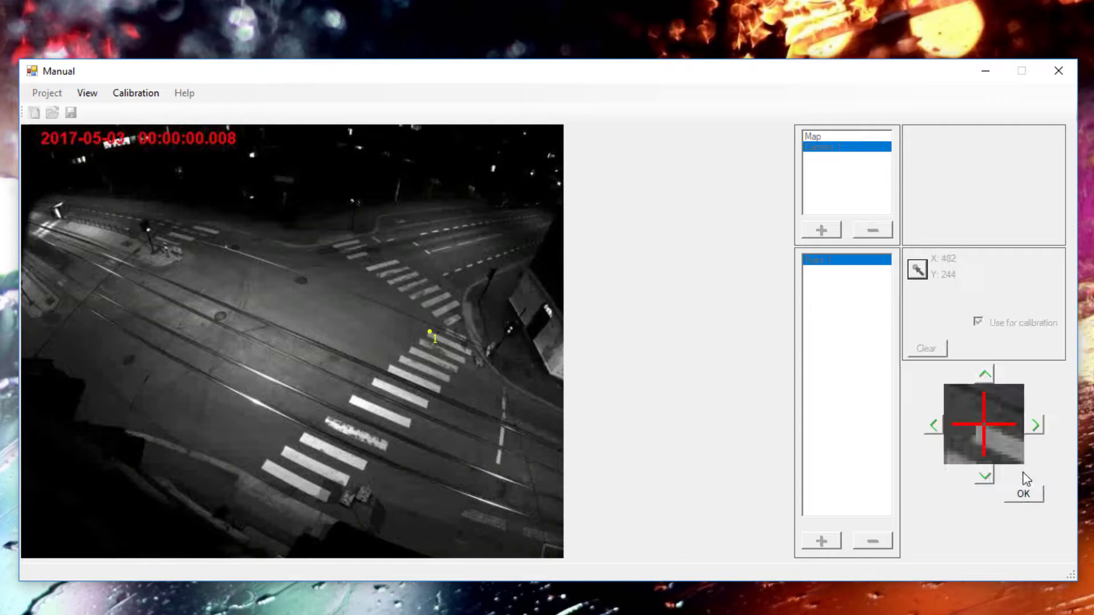
left_click(985, 475)
left_click(936, 427)
left_click(984, 374)
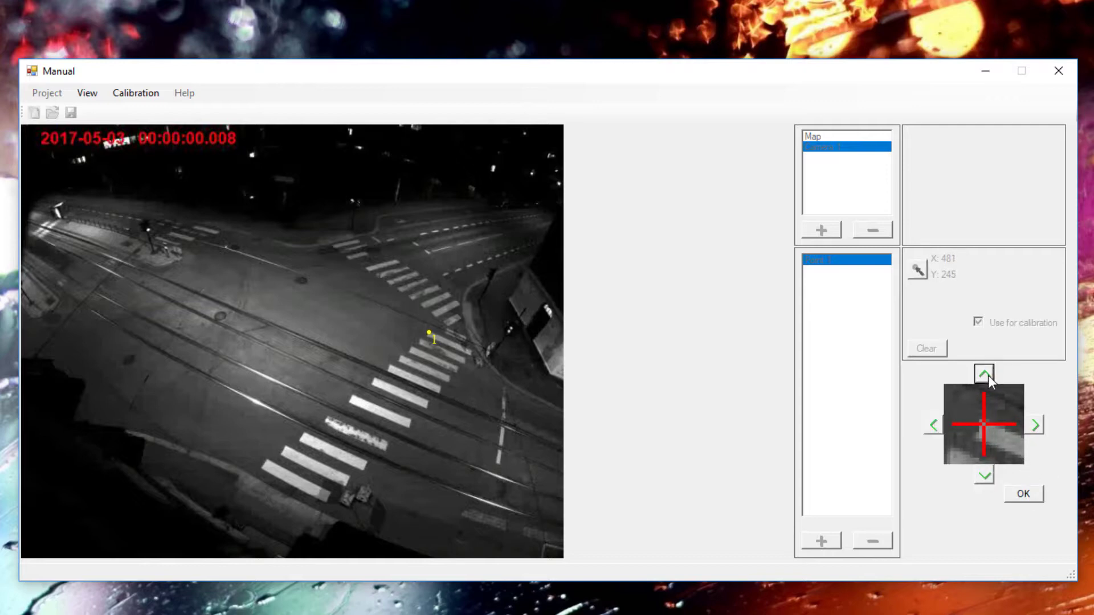
left_click(933, 426)
left_click(1041, 496)
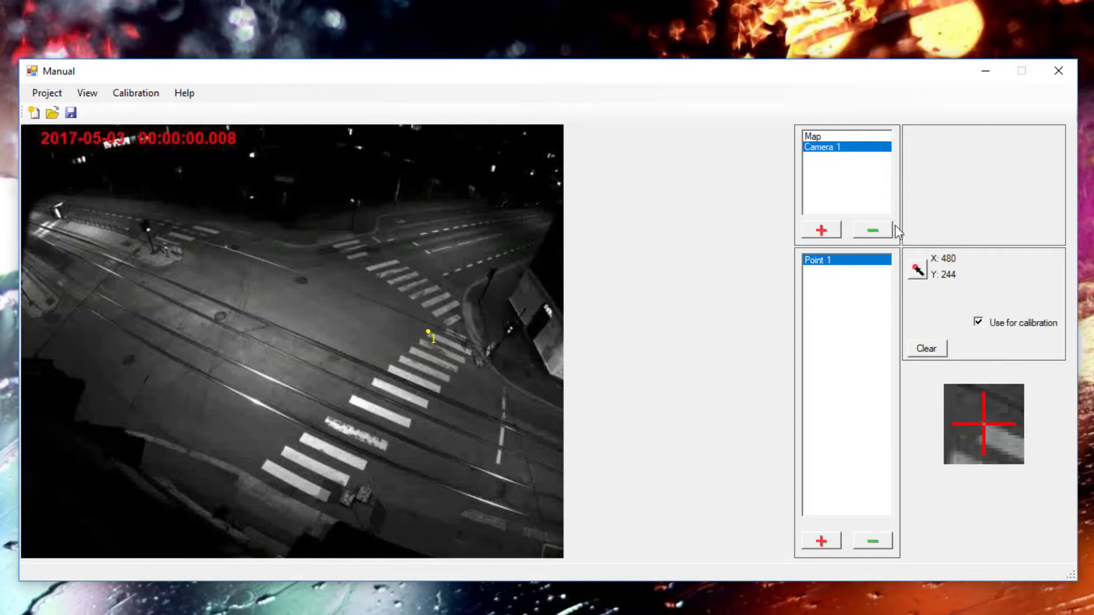
Add Point 2 to the map at a stripe corner just below Point 1 on the zebra crossing, fine-tuned to pixel 421, 258.
left_click(840, 139)
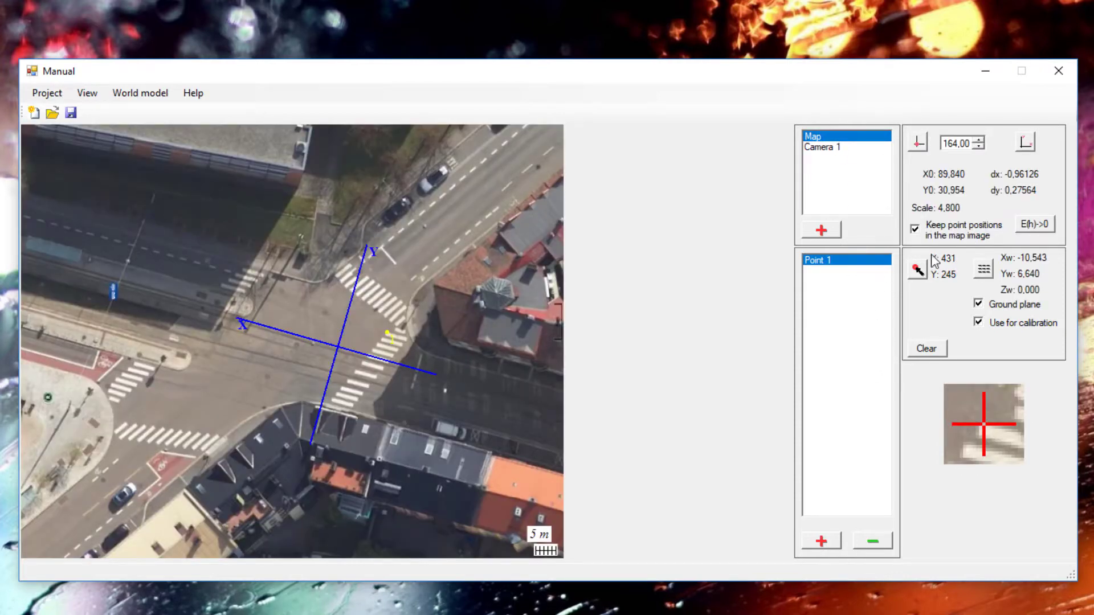
left_click(822, 541)
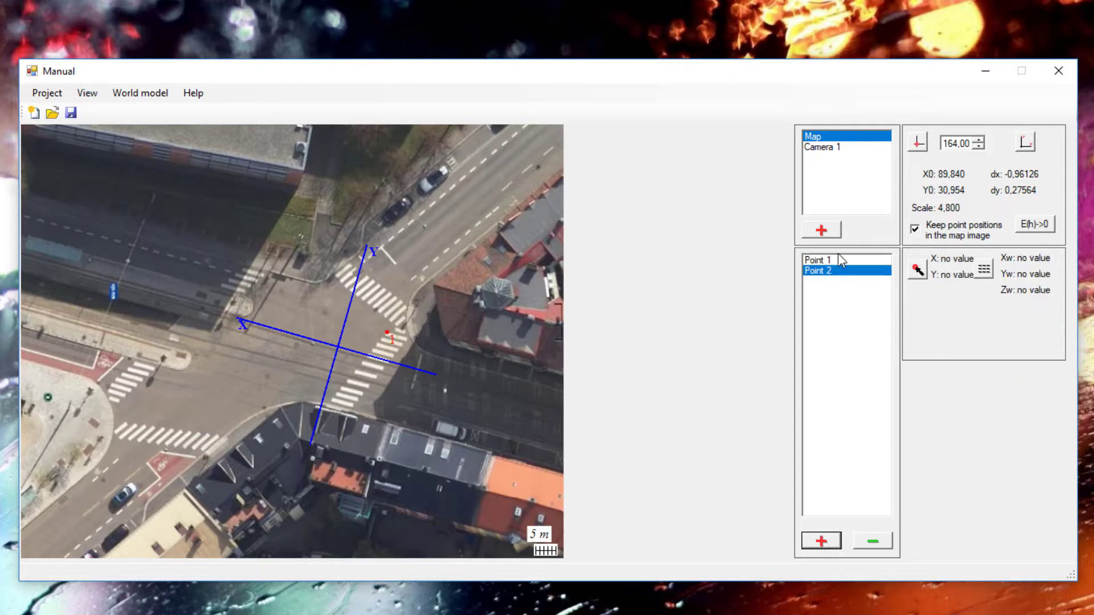
left_click(919, 272)
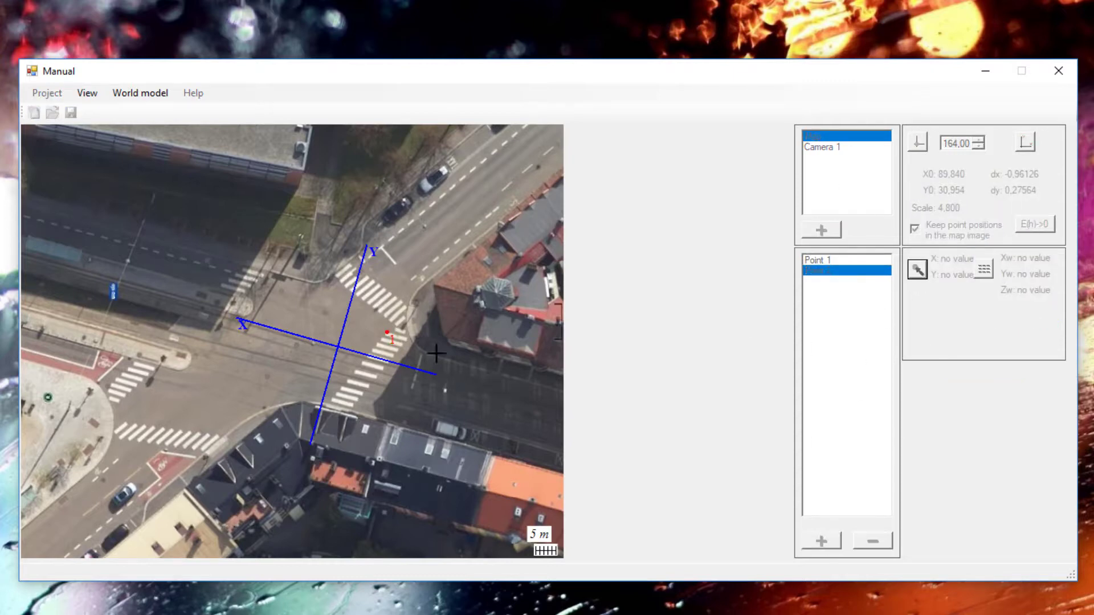
left_click(380, 343)
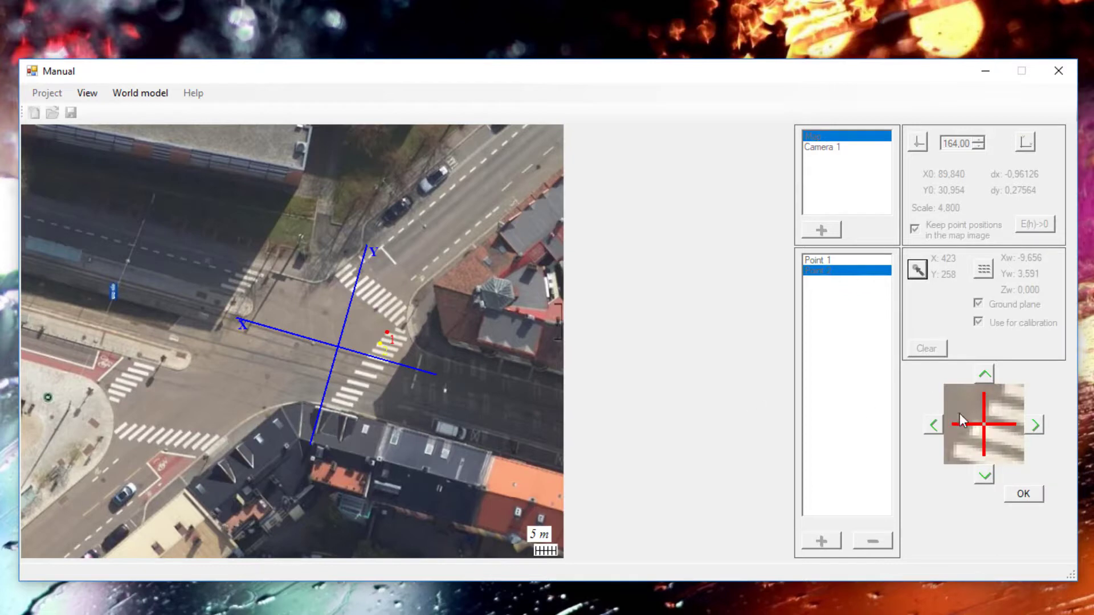
left_click(933, 425)
left_click(1024, 493)
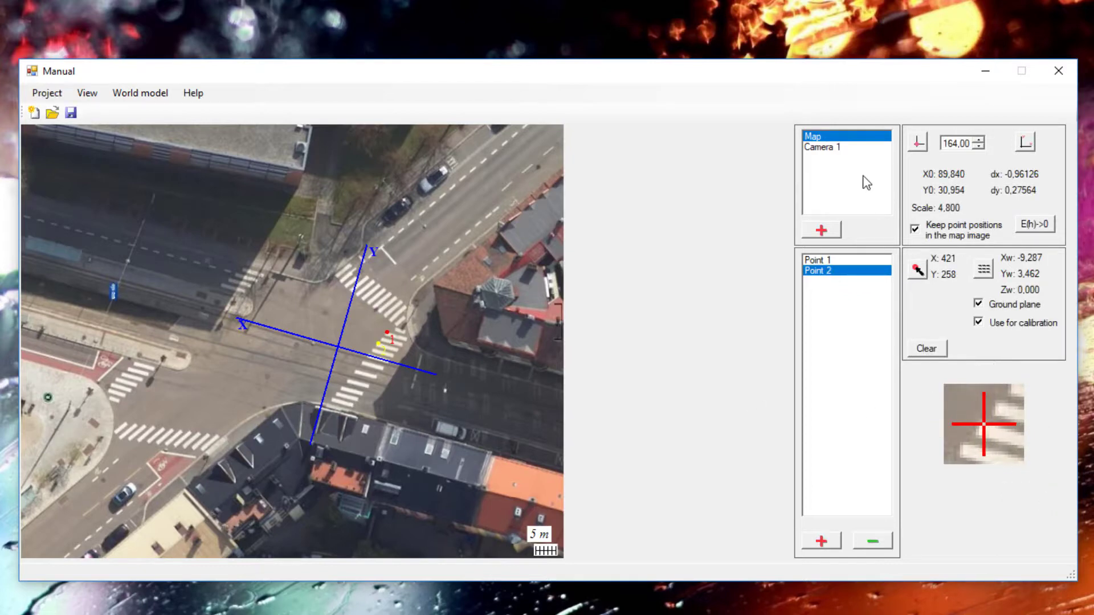
Mark Point 2 in the Camera 1 image at the matching zebra stripe corner and fine-tune its position.
left_click(854, 148)
left_click(918, 271)
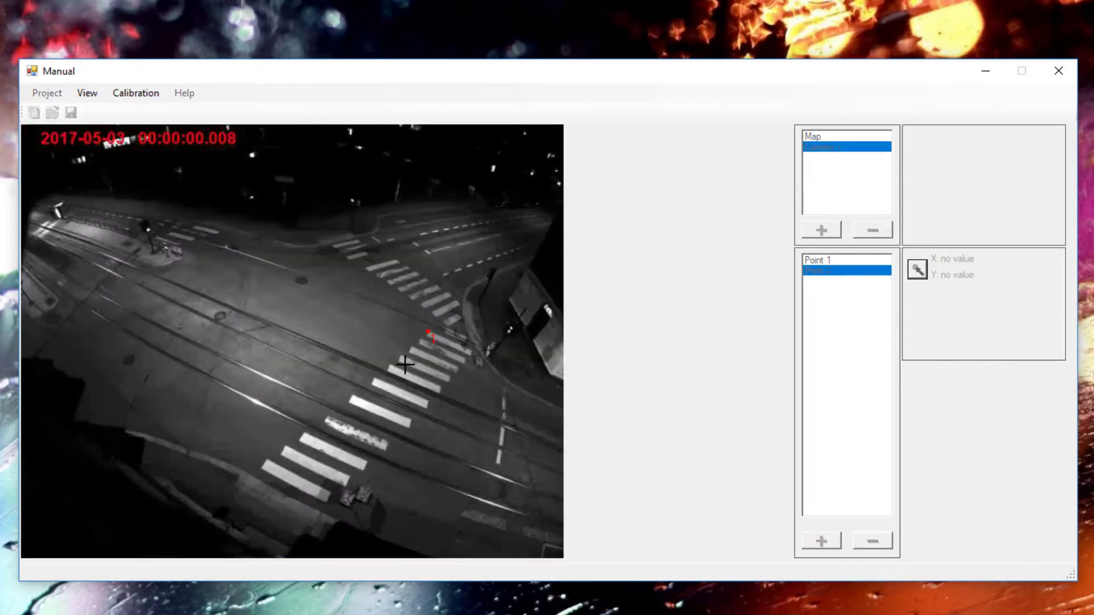
left_click(417, 349)
left_click(984, 374)
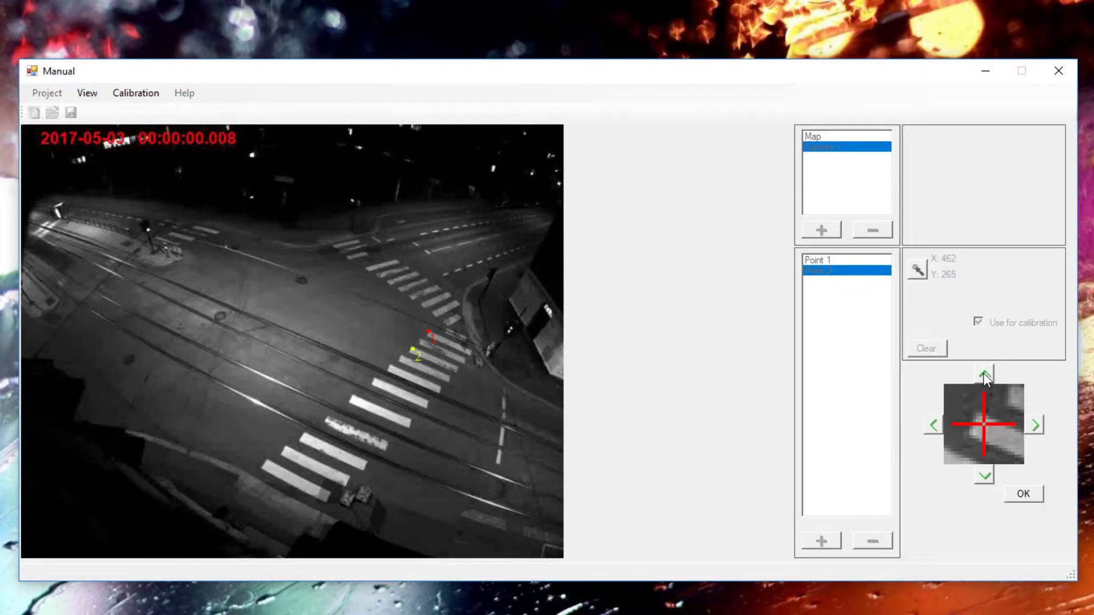
left_click(933, 426)
left_click(984, 374)
left_click(985, 375)
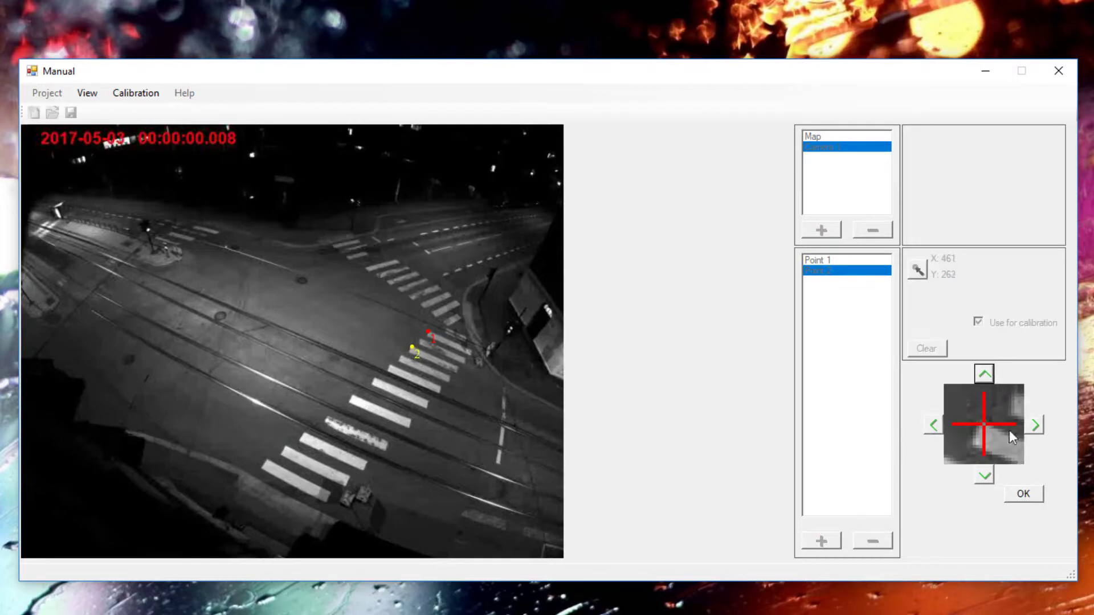
left_click(1023, 493)
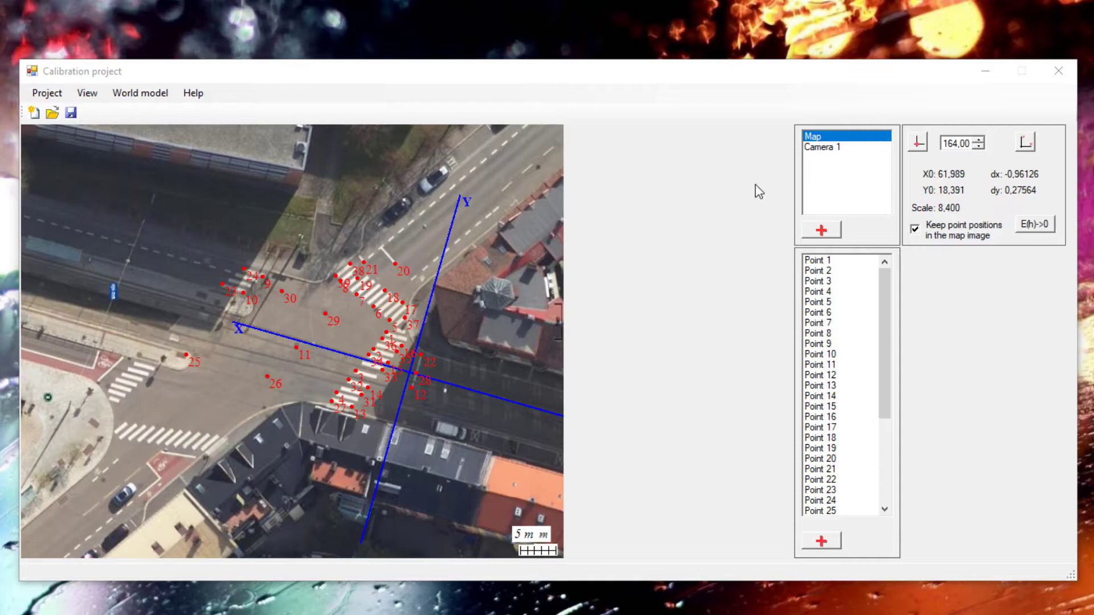
Compare the positions of the numbered calibration points between the map and the Camera 1 image.
left_click(829, 149)
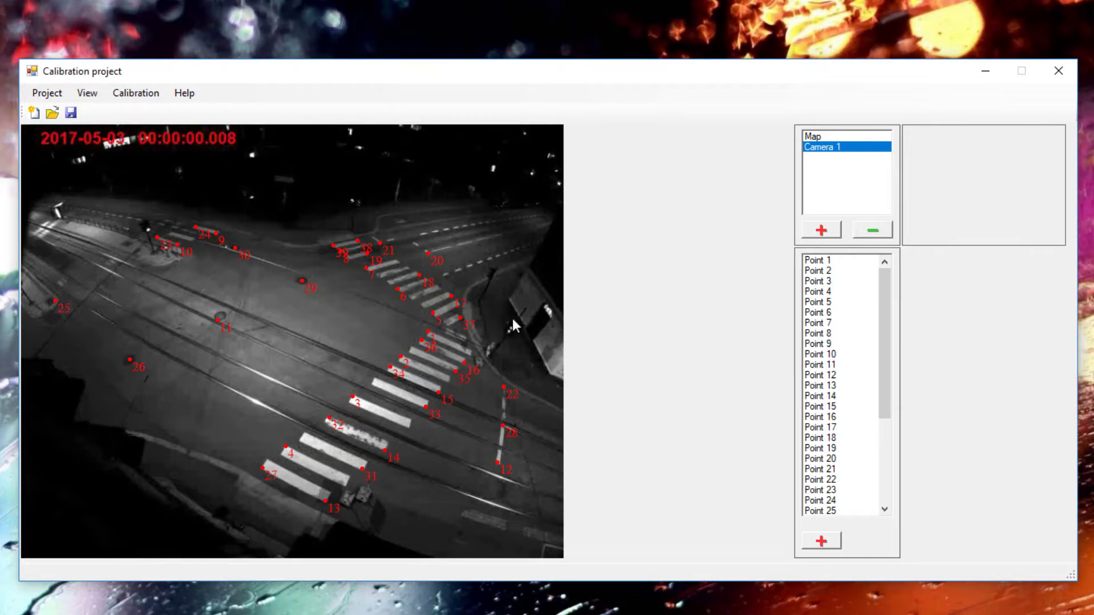
left_click(815, 138)
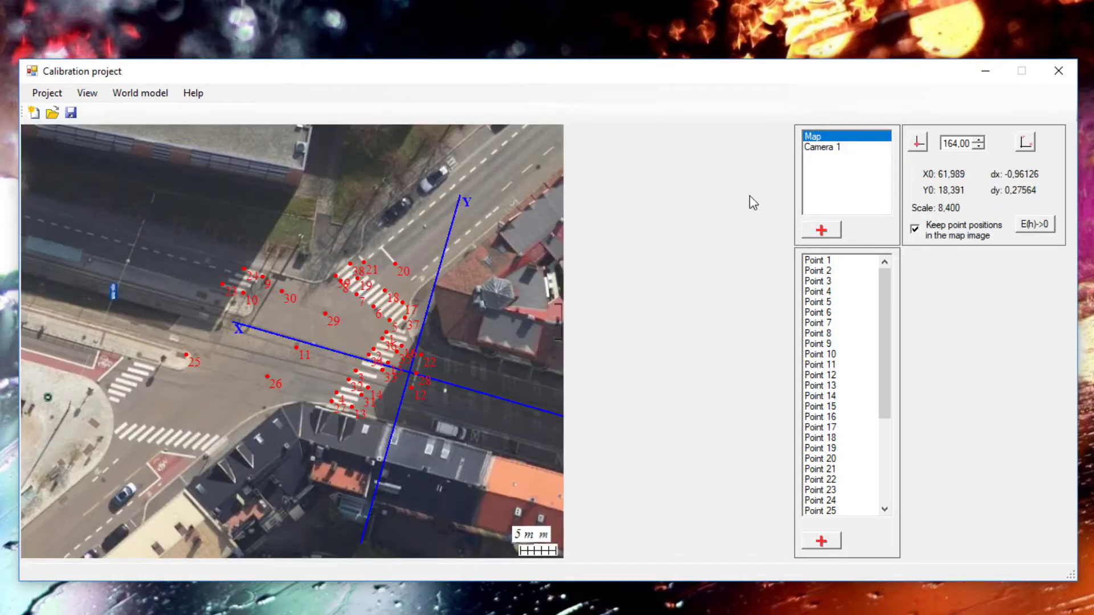
left_click(830, 148)
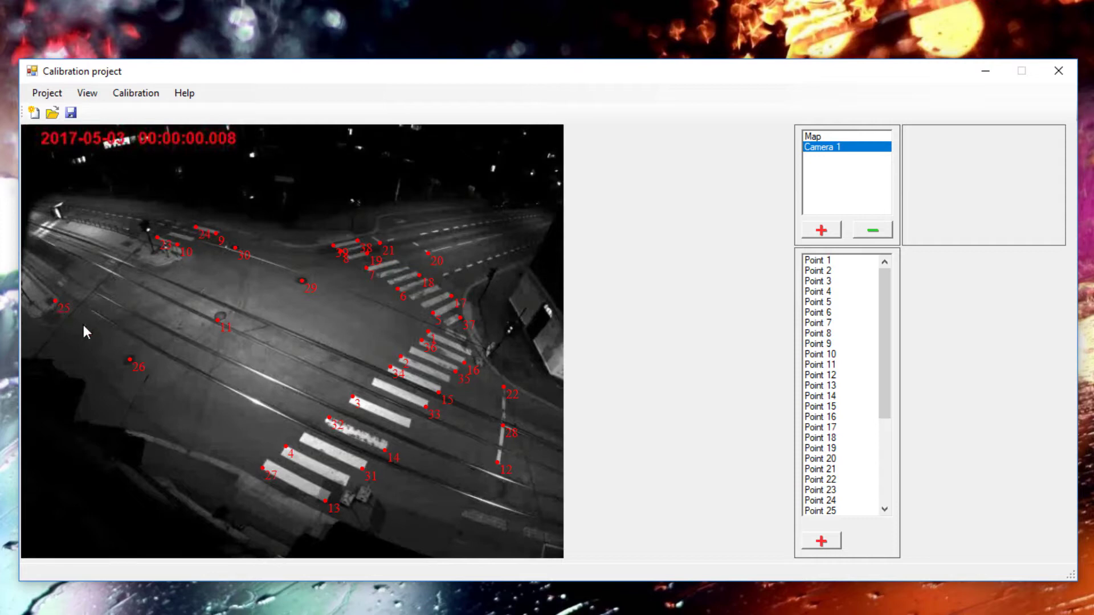
left_click(865, 137)
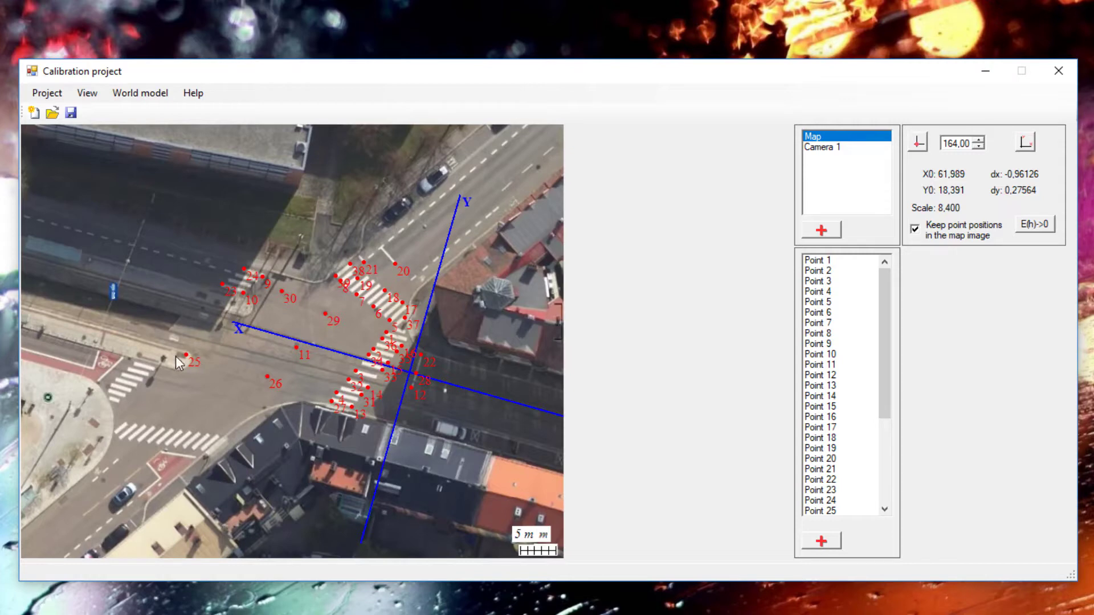
left_click(838, 150)
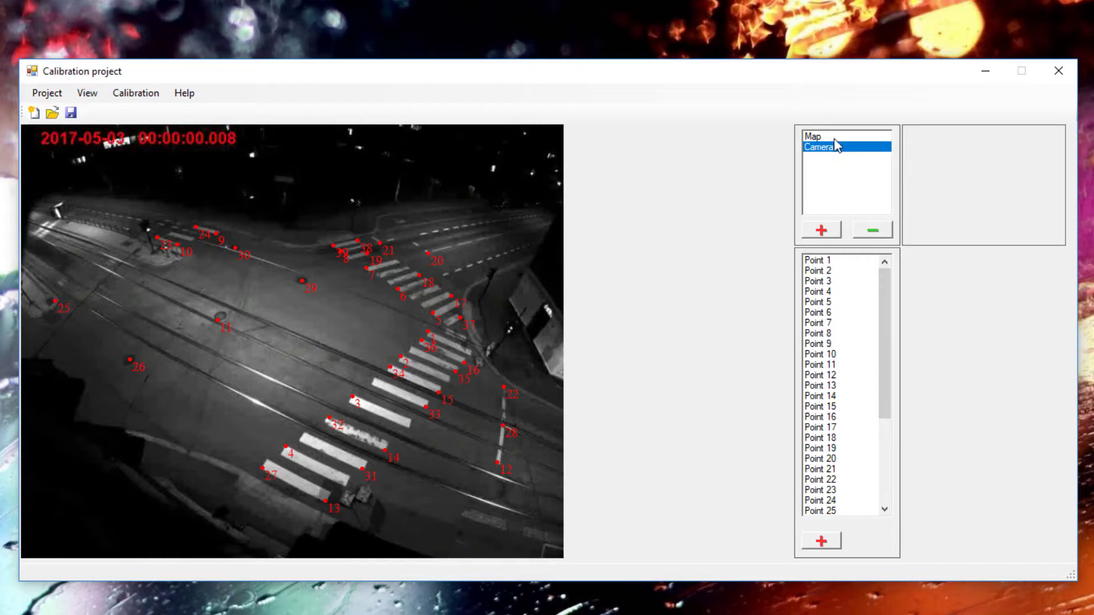
left_click(835, 138)
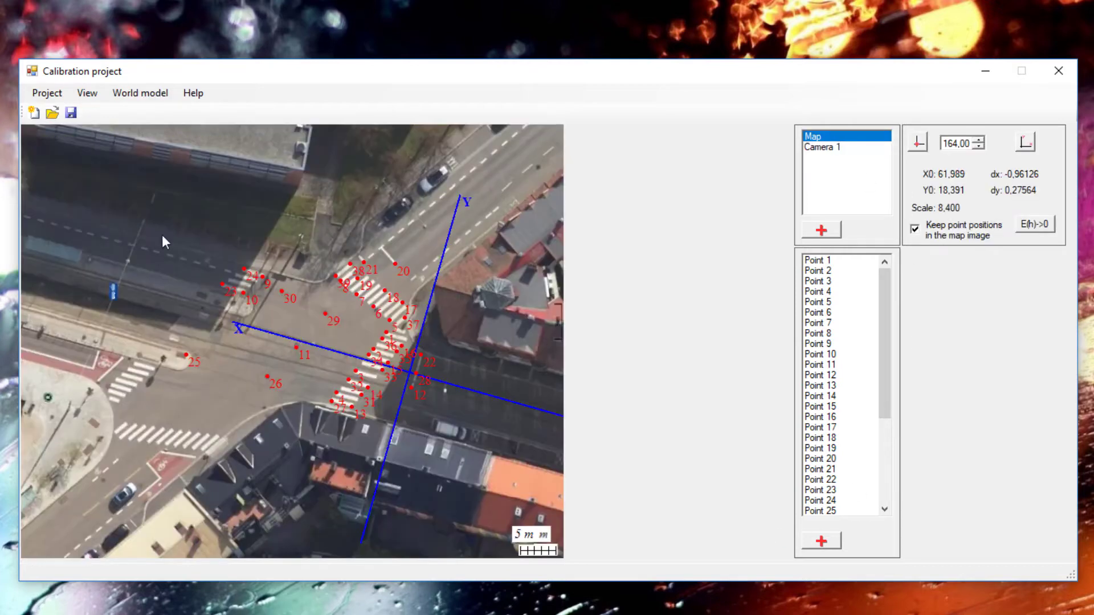
Build the world model using the existing points and calibrate Camera 1 with the flat surface option.
left_click(132, 101)
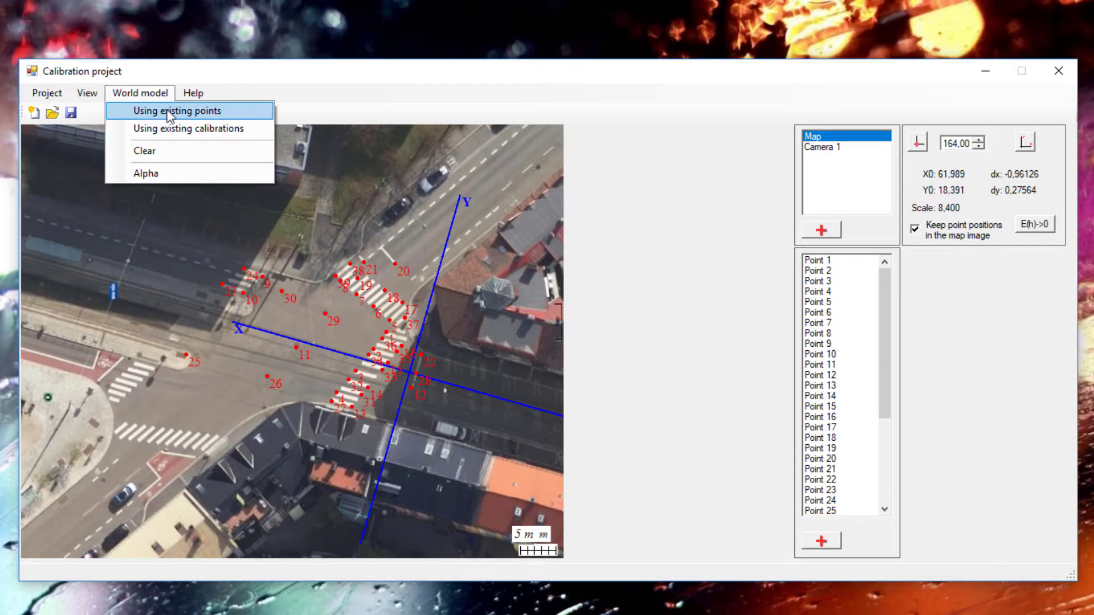
left_click(168, 112)
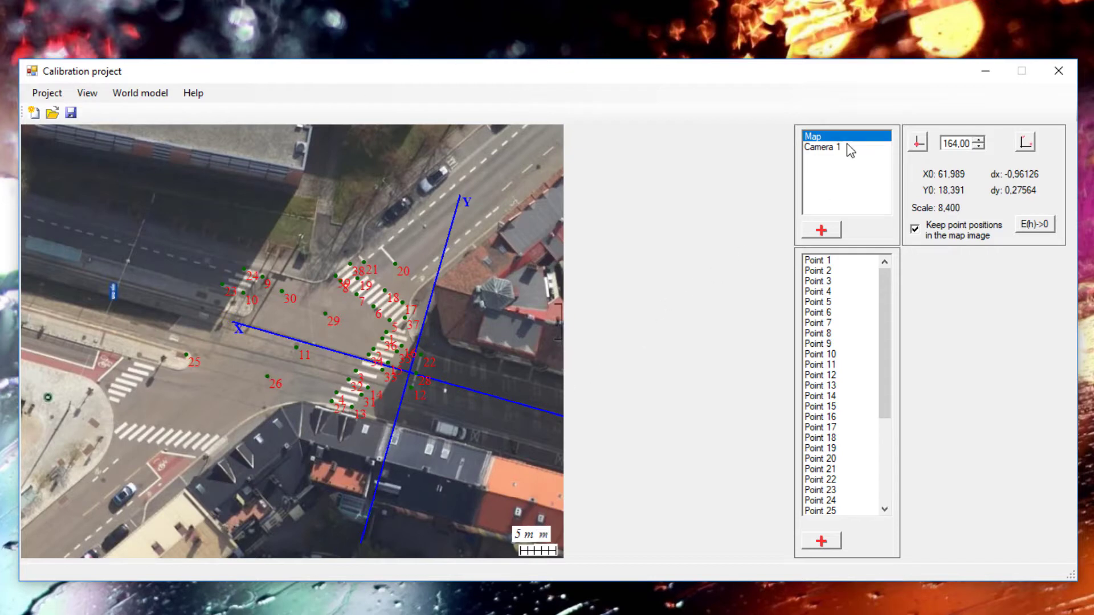
left_click(821, 150)
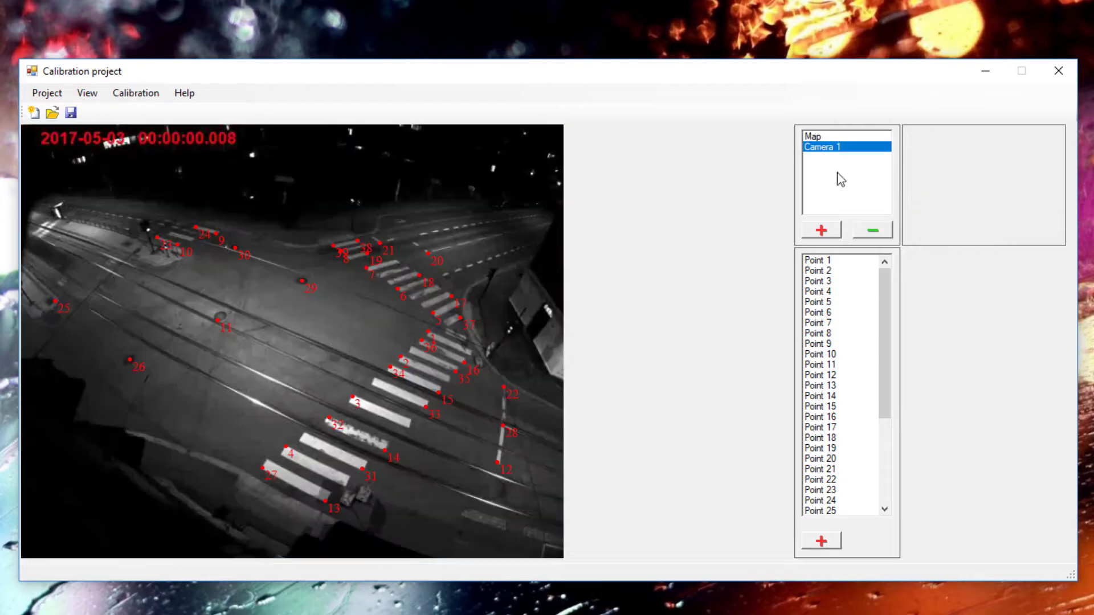
left_click(125, 100)
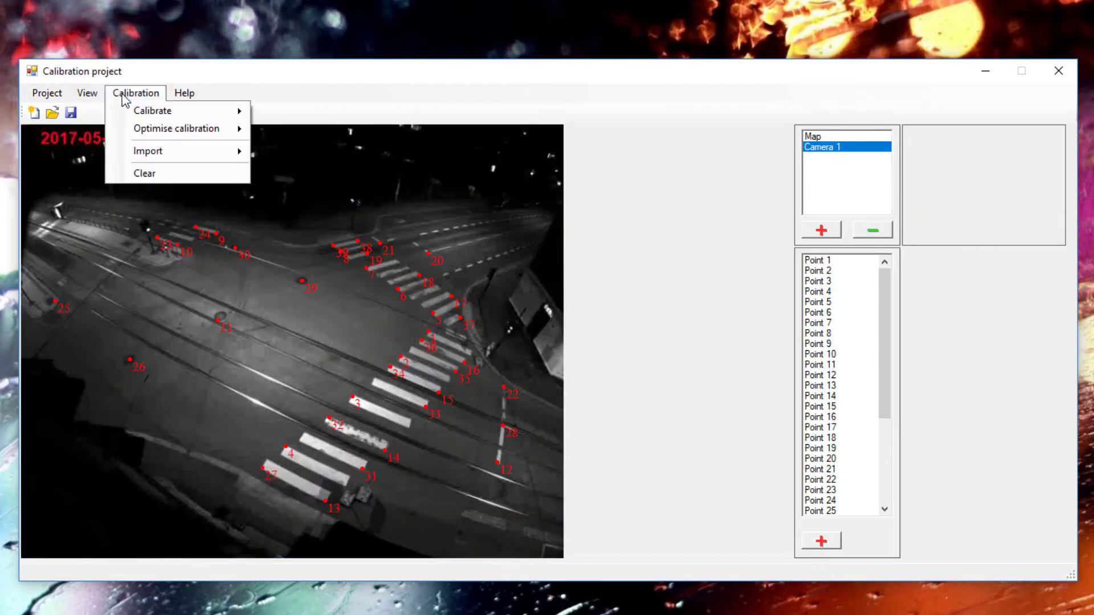
mouse_move(135, 113)
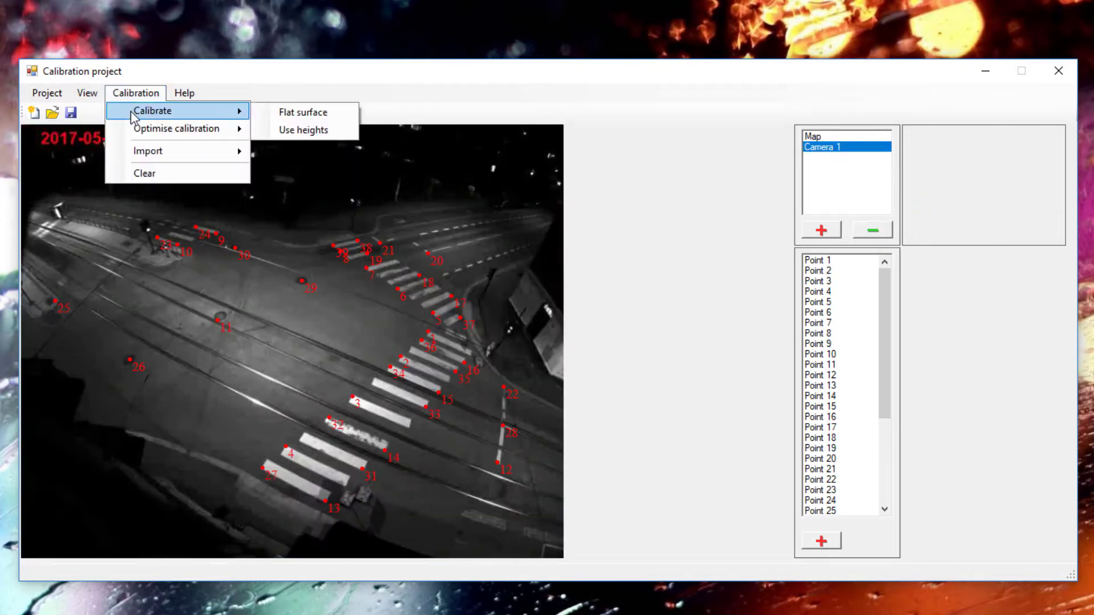
left_click(321, 113)
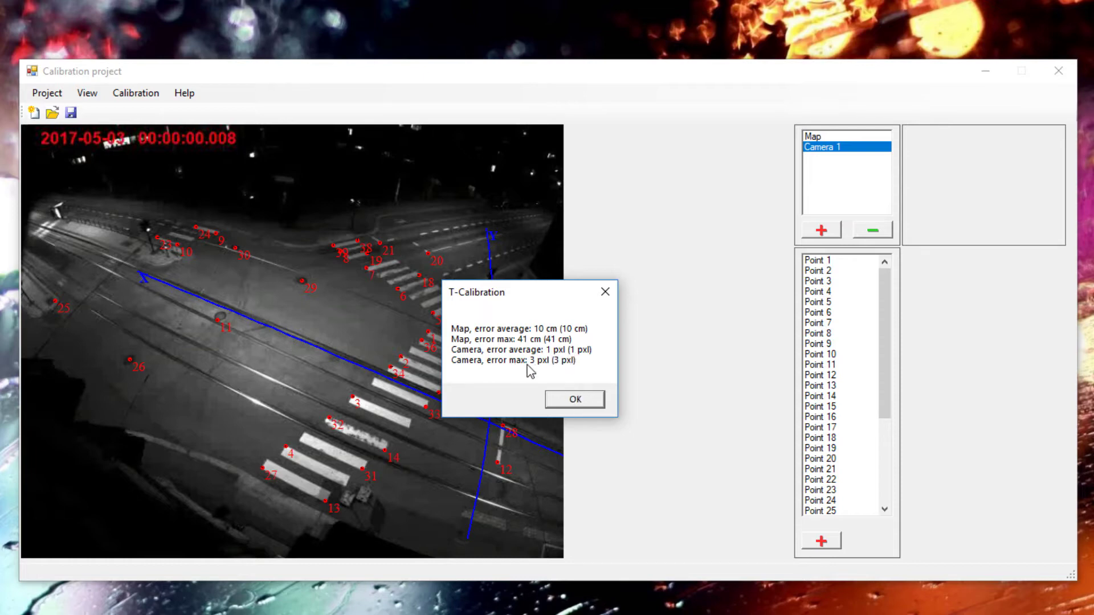
Dismiss the calibration results, switch to File Explorer and locate Camera 1.tacal and Map.tamap in the Calibration project's Export folder.
left_click(575, 400)
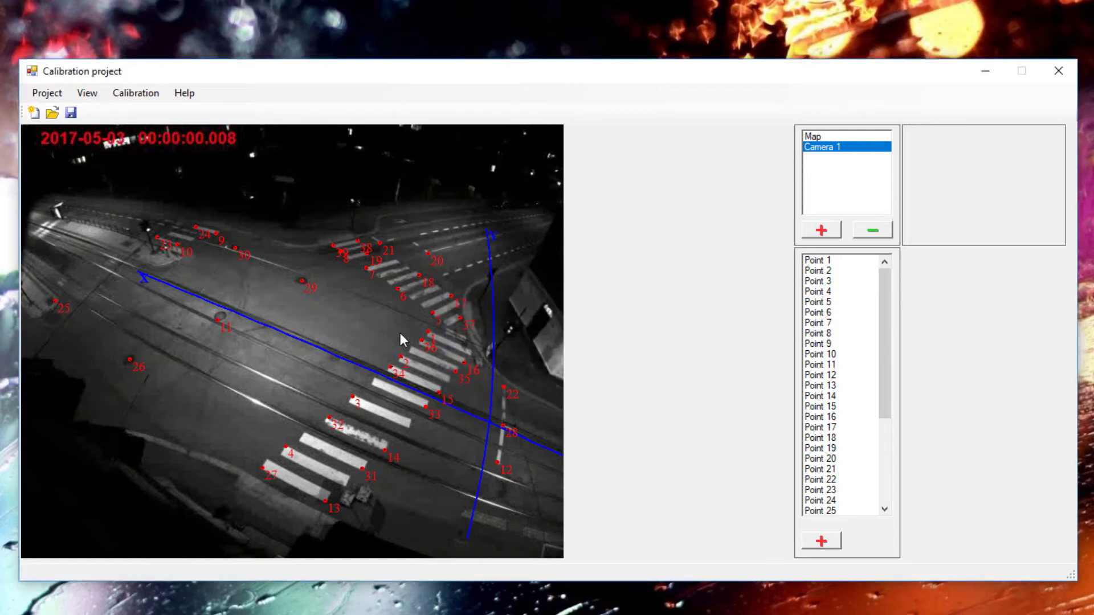
left_click(74, 603)
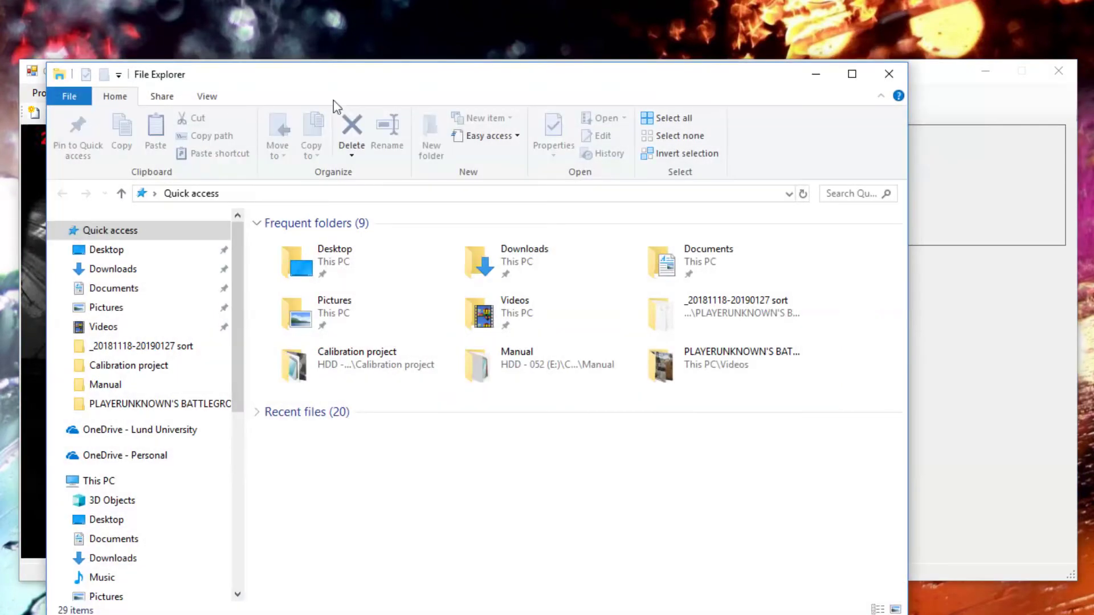
left_click_drag(335, 88, 0, 114)
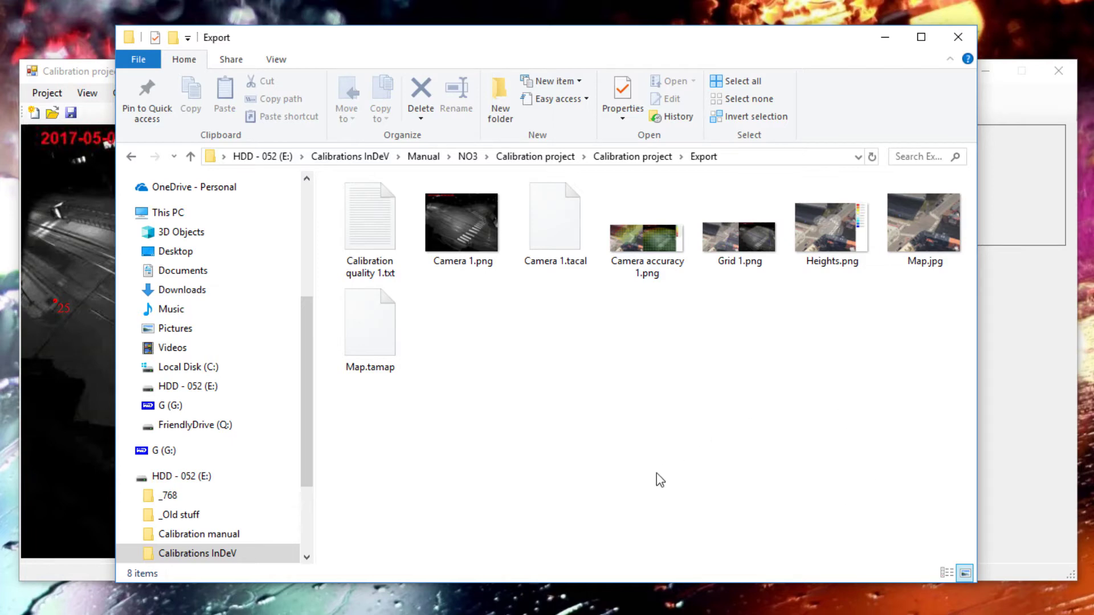
left_click(552, 245)
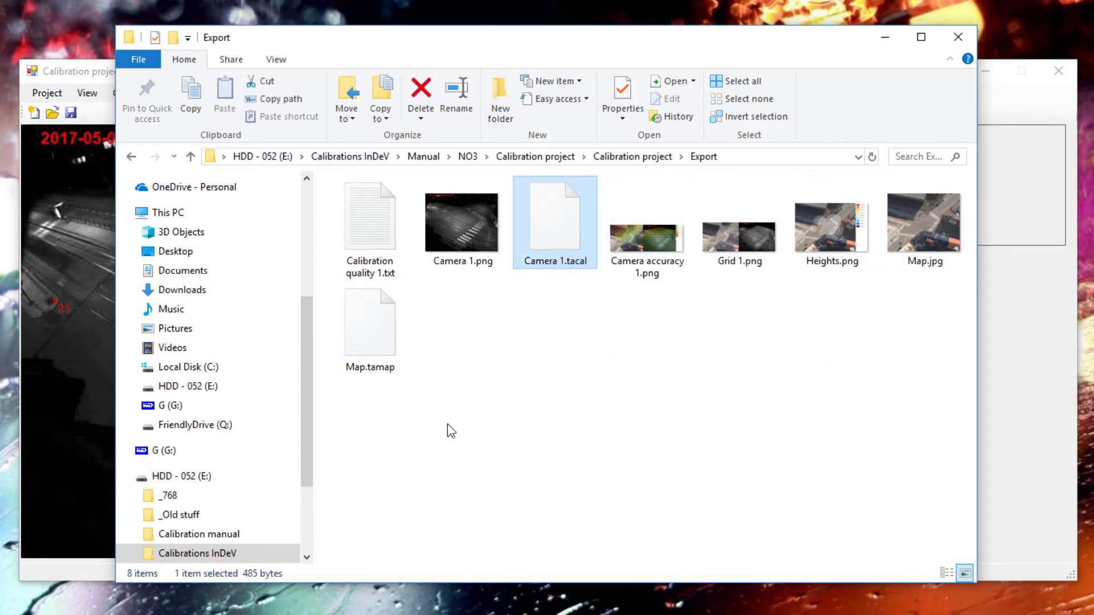
left_click(362, 333)
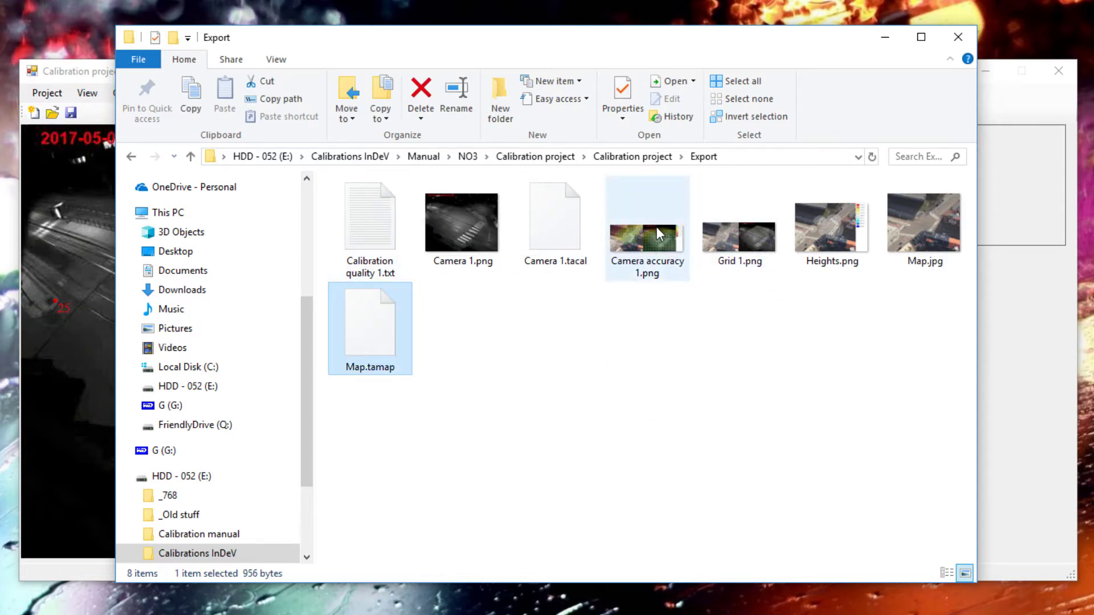
Examine the exported images Camera accuracy 1.png, Grid 1.png and Heights.png in the image viewer and close it.
left_click(654, 251)
double_click(654, 252)
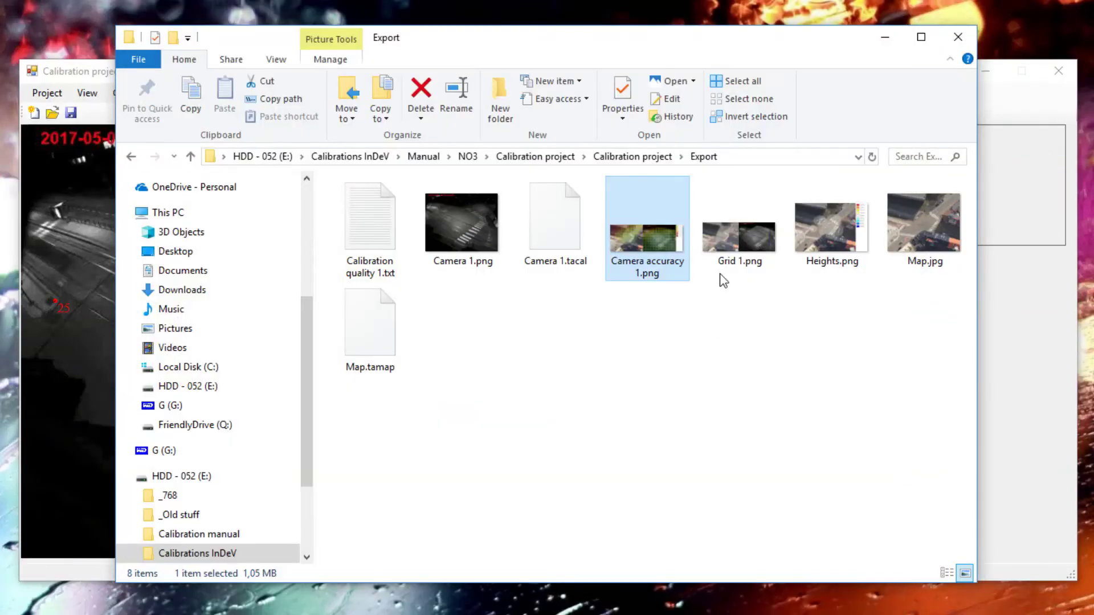
left_click(740, 224)
double_click(740, 224)
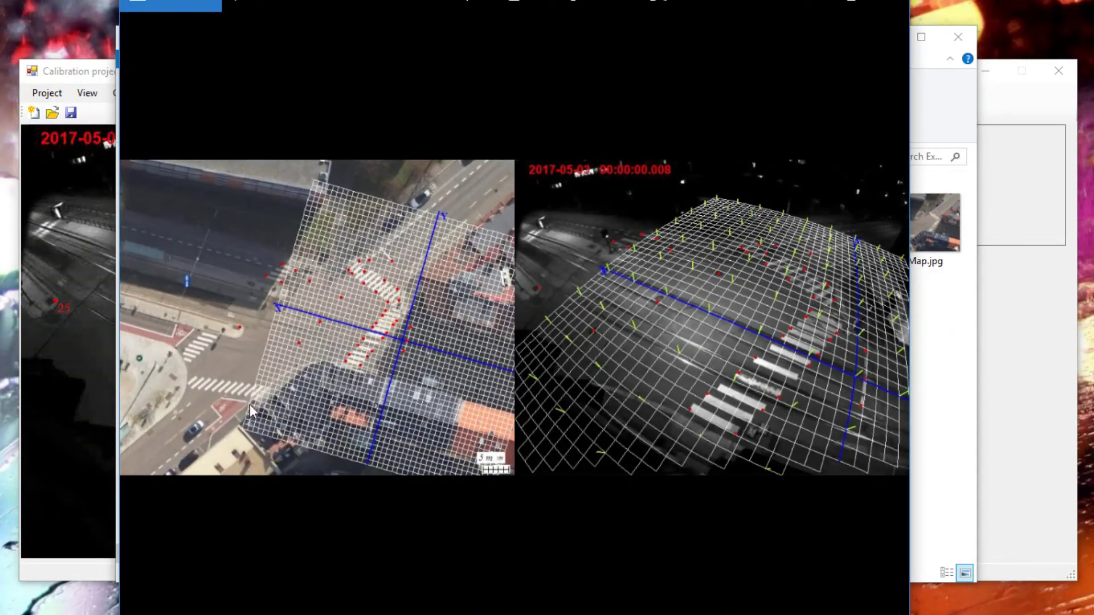
left_click(869, 317)
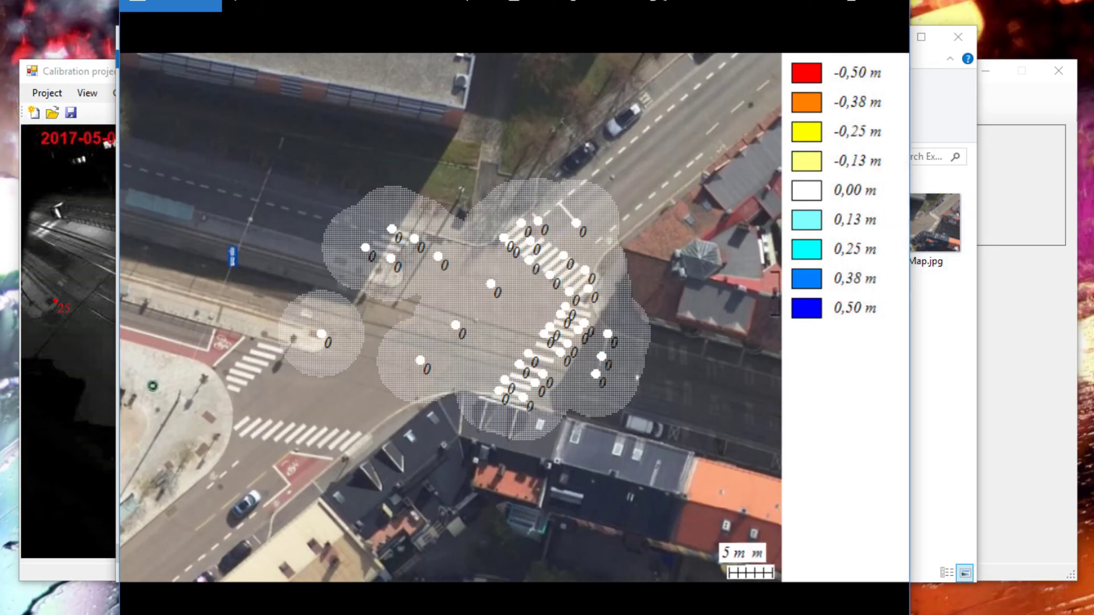
key("Escape")
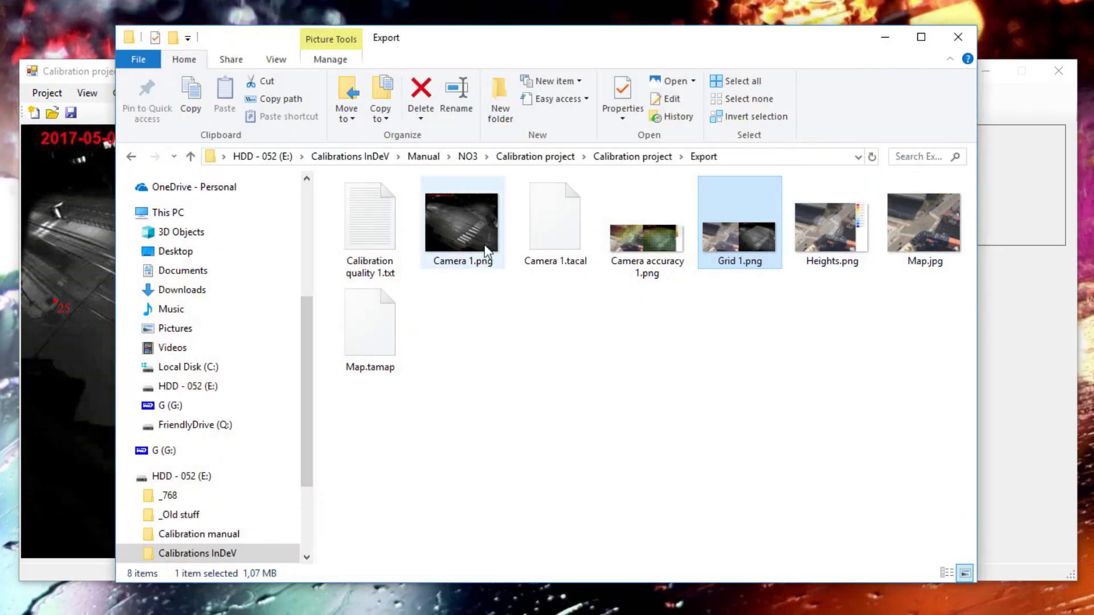
Select the exported calibration files Camera 1.tacal and Map.tamap together in the Export folder.
left_click(533, 208)
left_click(388, 359, "ctrl")
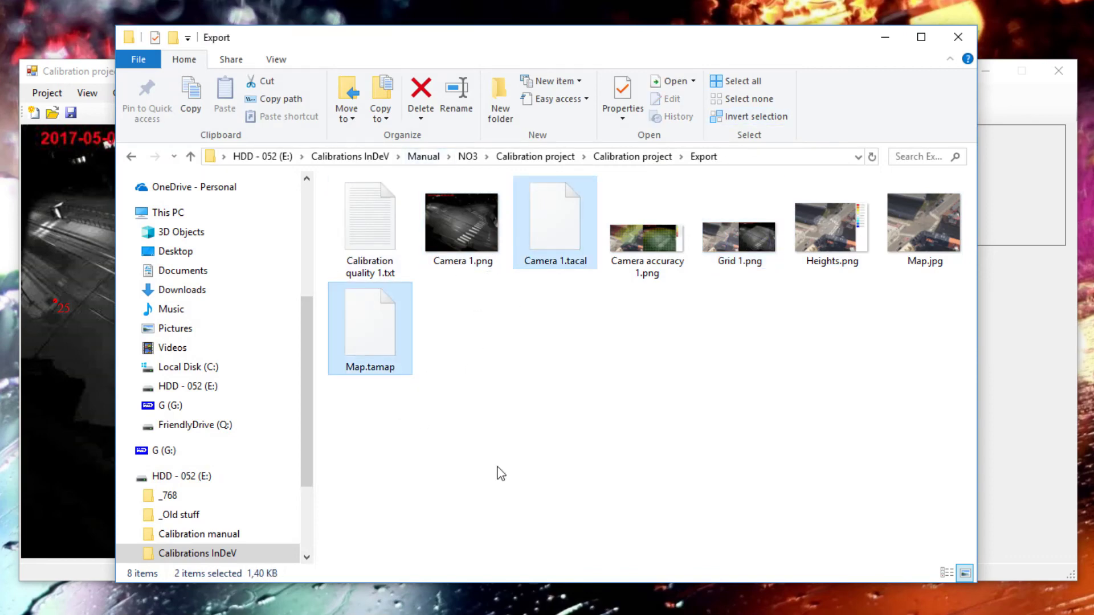